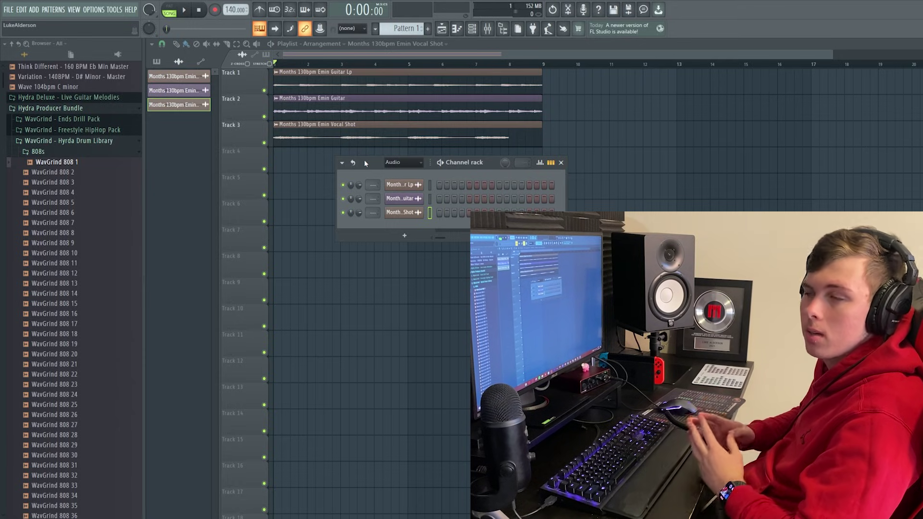
Audition samples and add WavGrind 808 6, Clap 9 and Clap 19 as channels
left_click(70, 173)
left_click(74, 193)
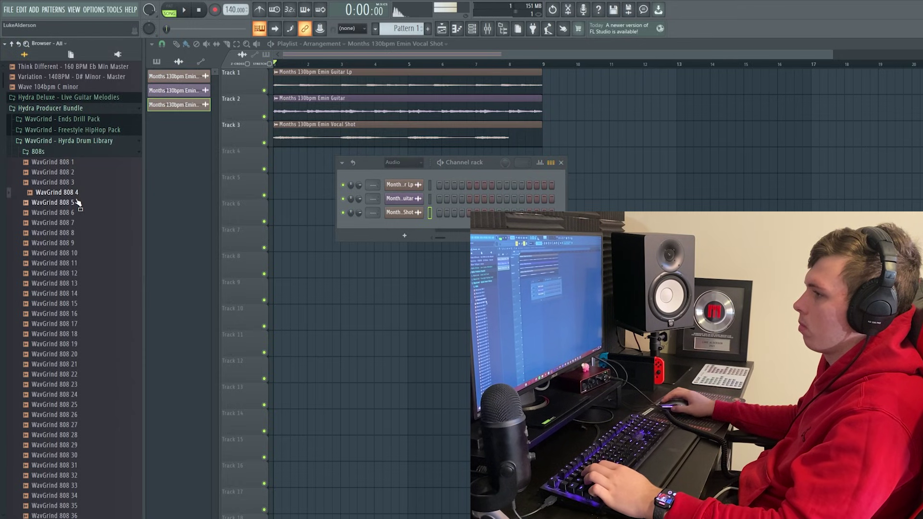
left_click_drag(149, 231, 346, 238)
left_click(38, 152)
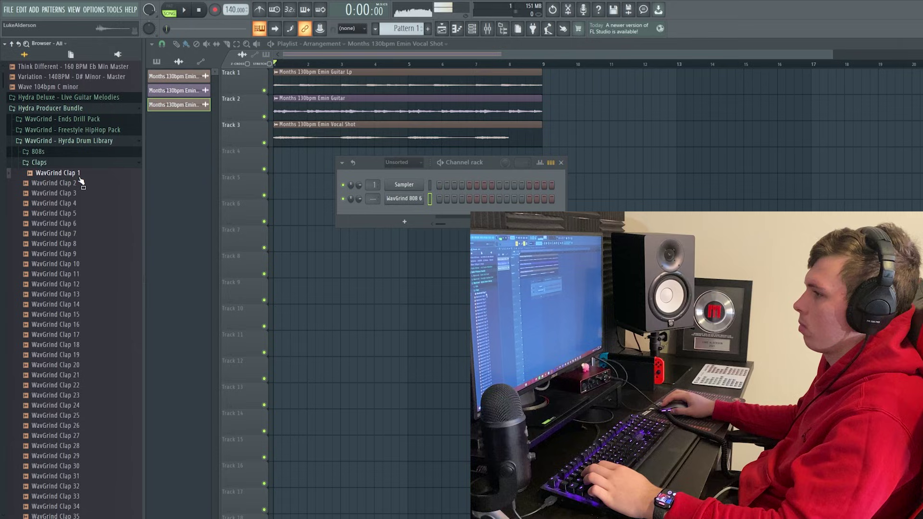
left_click(69, 234)
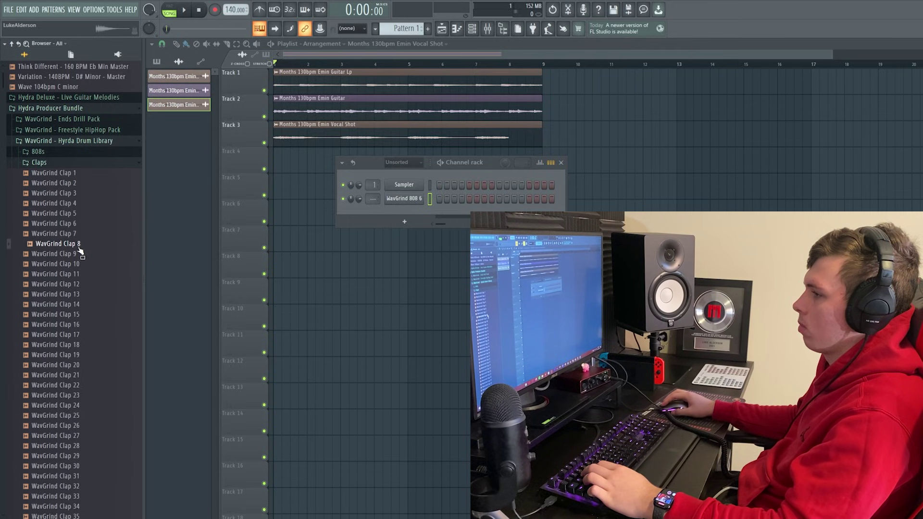
left_click_drag(79, 254, 132, 267)
left_click_drag(392, 217, 393, 221)
left_click_drag(55, 354, 365, 226)
Add WavGrind Crash 14, Hi Hat 13, Hi Hat 10 and another hi-hat as channels
scroll(72, 288, "down", 15)
left_click(82, 286)
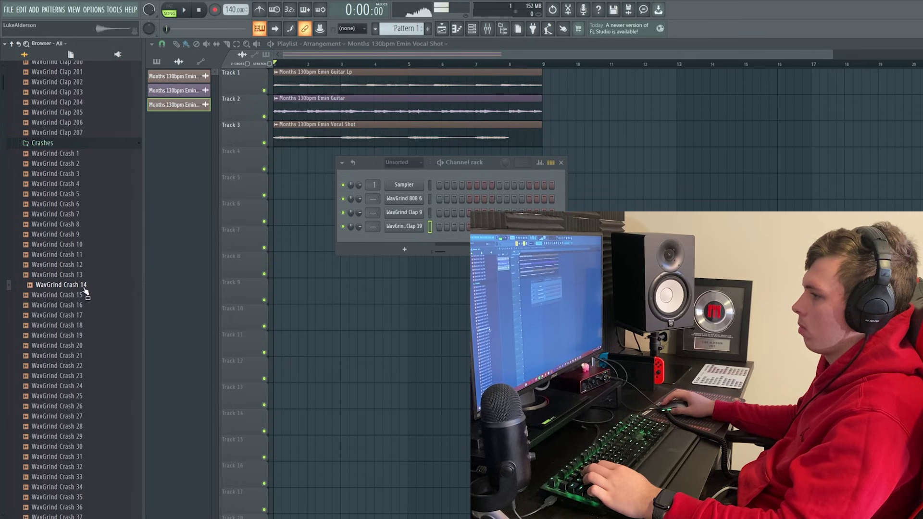
left_click_drag(84, 290, 375, 250)
scroll(62, 241, "down", 15)
left_click_drag(62, 235, 297, 258)
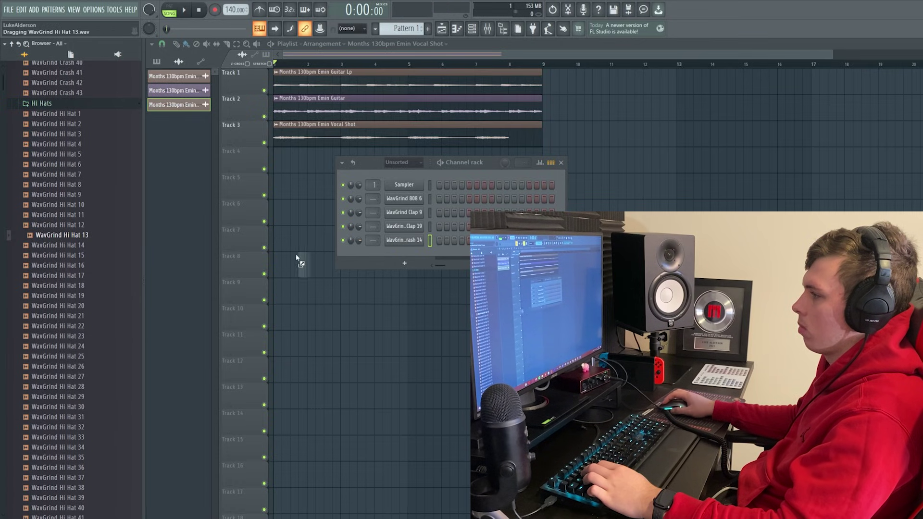
left_click_drag(387, 255, 388, 256)
left_click(62, 205)
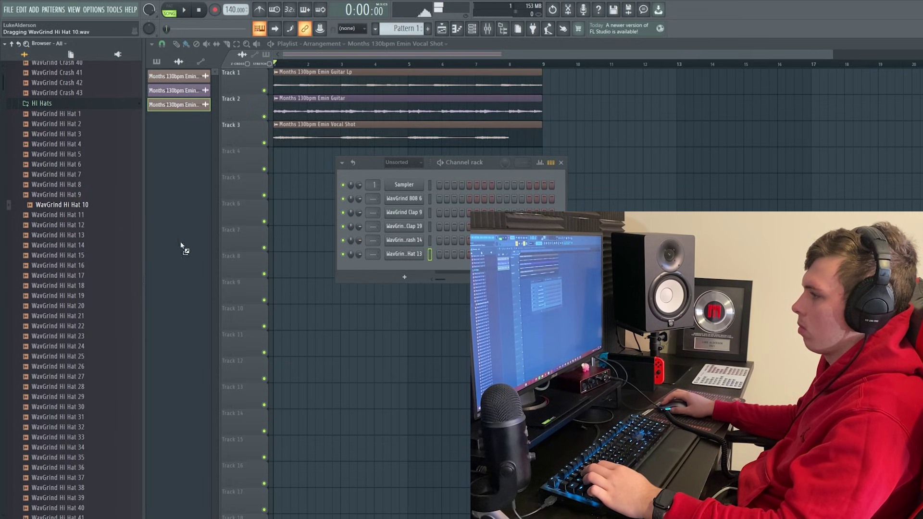
left_click_drag(181, 248, 385, 268)
left_click(62, 322)
left_click_drag(61, 322, 321, 291)
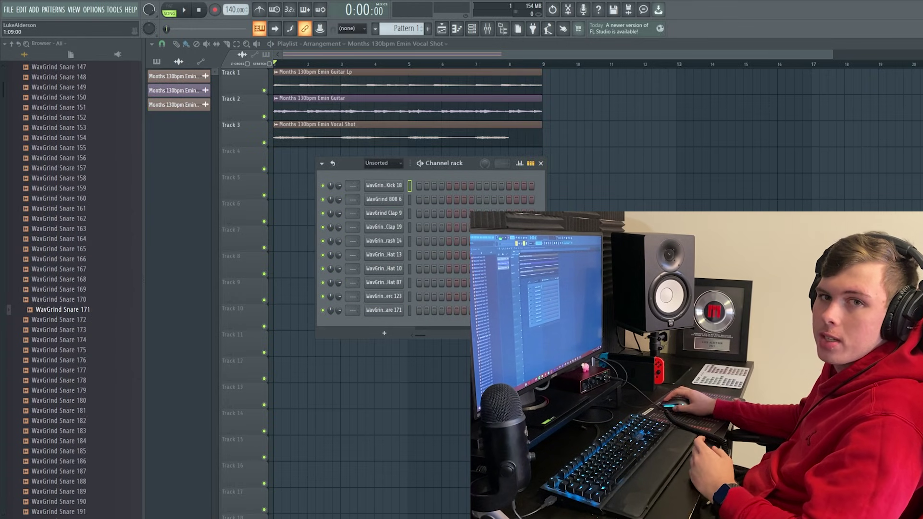
left_click(384, 199)
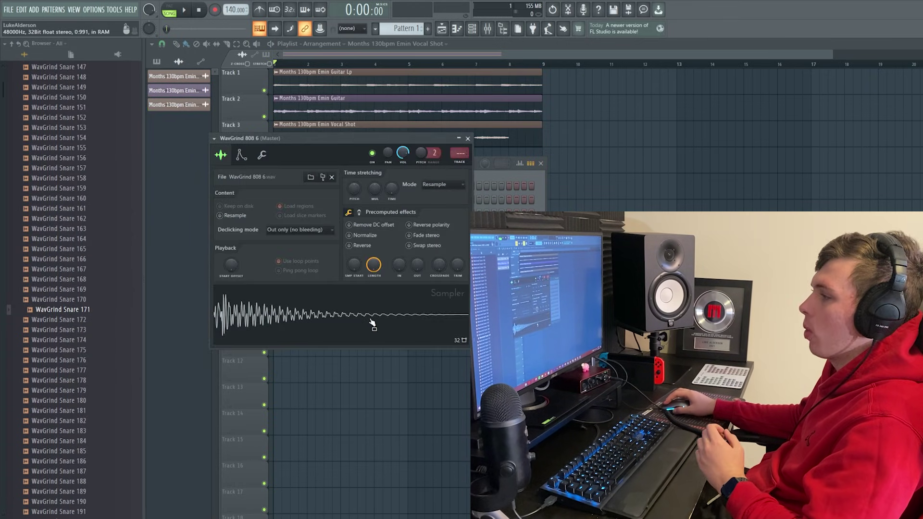
left_click(468, 139)
left_click(385, 310)
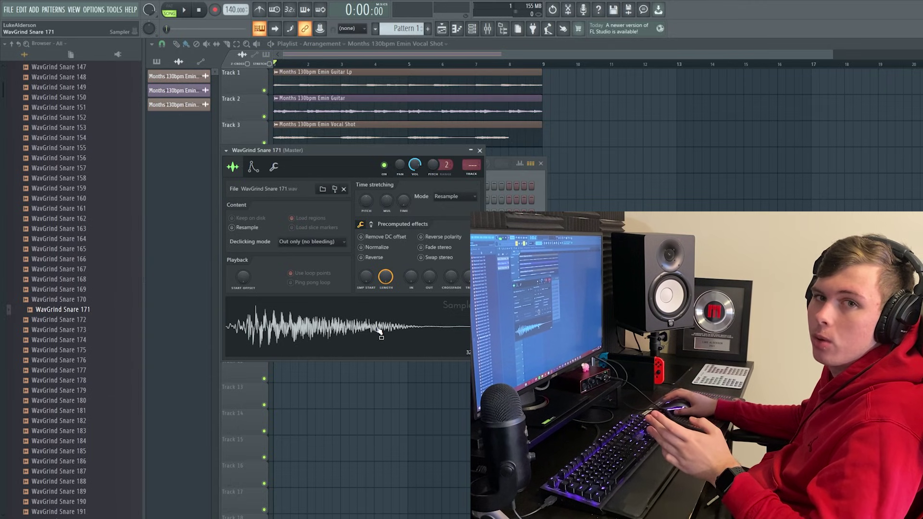
left_click(479, 150)
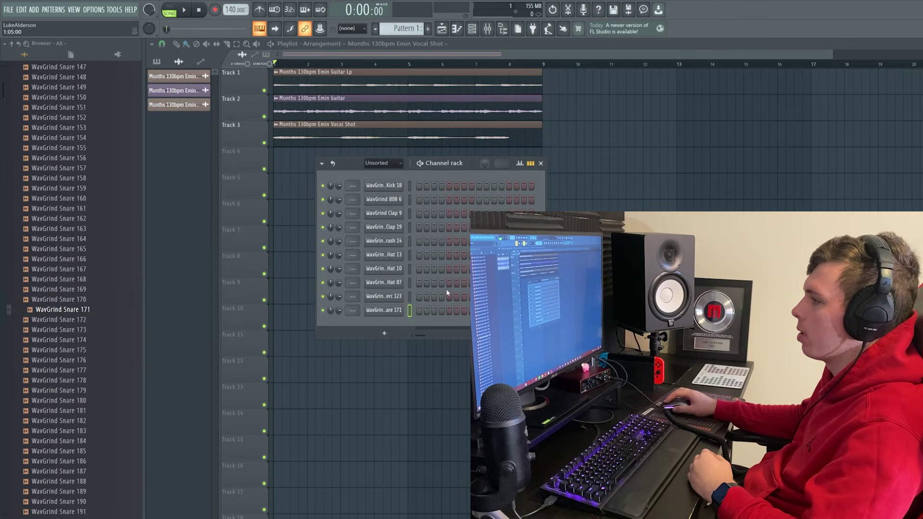
Place open hi-hat notes near bars 2 and 3 and a clap note in Pattern 1
left_click(383, 297)
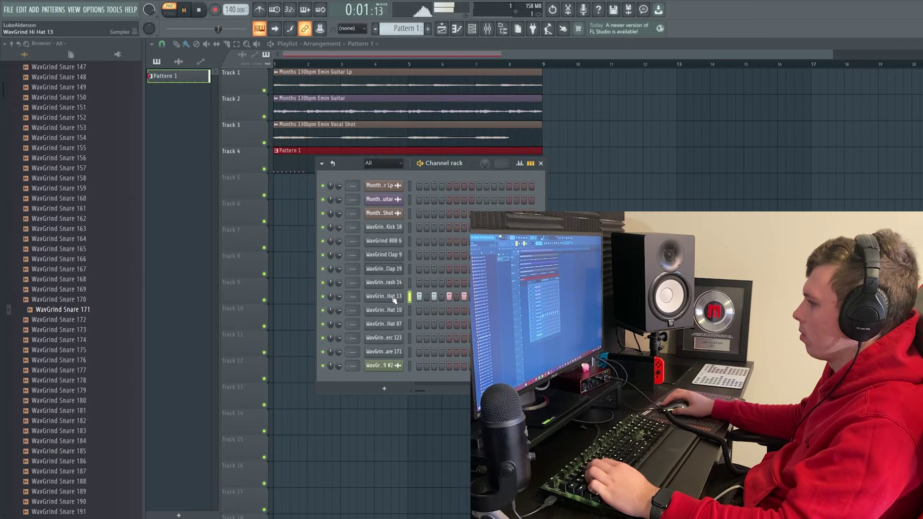
left_click(419, 323)
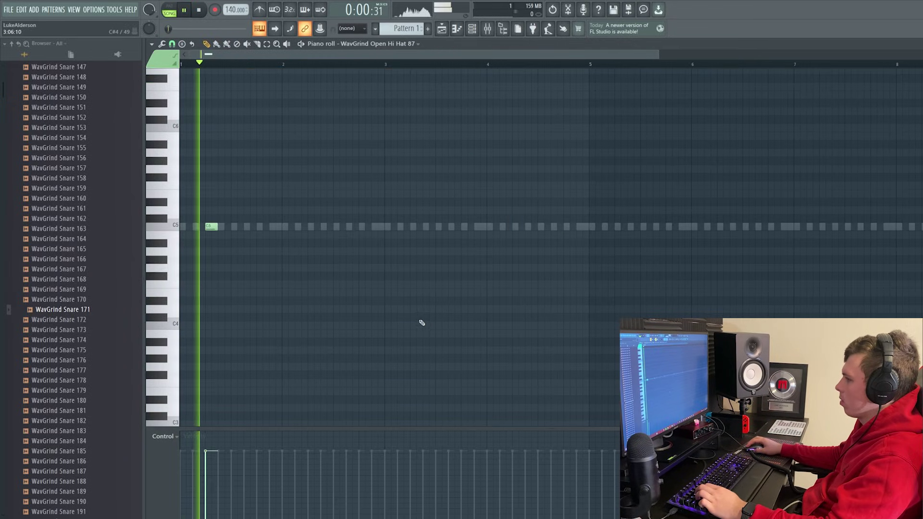
left_click(313, 226)
left_click(414, 226)
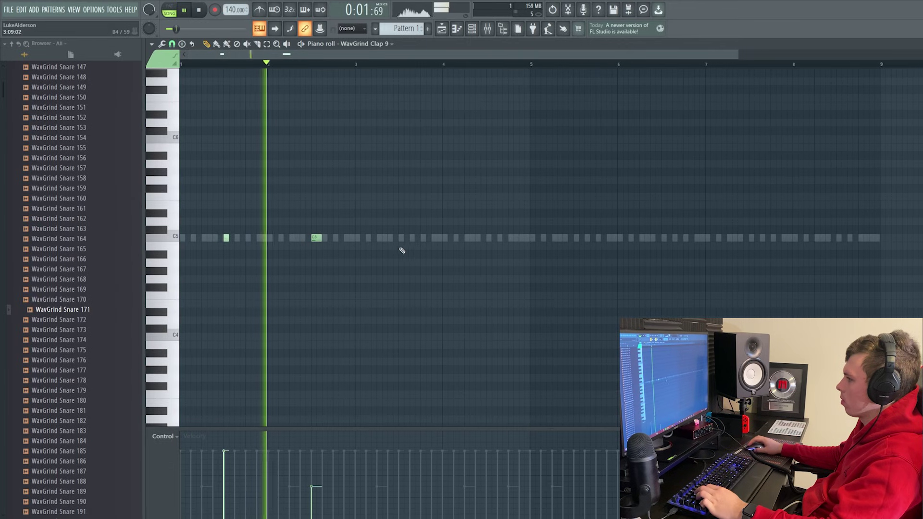
left_click(404, 238)
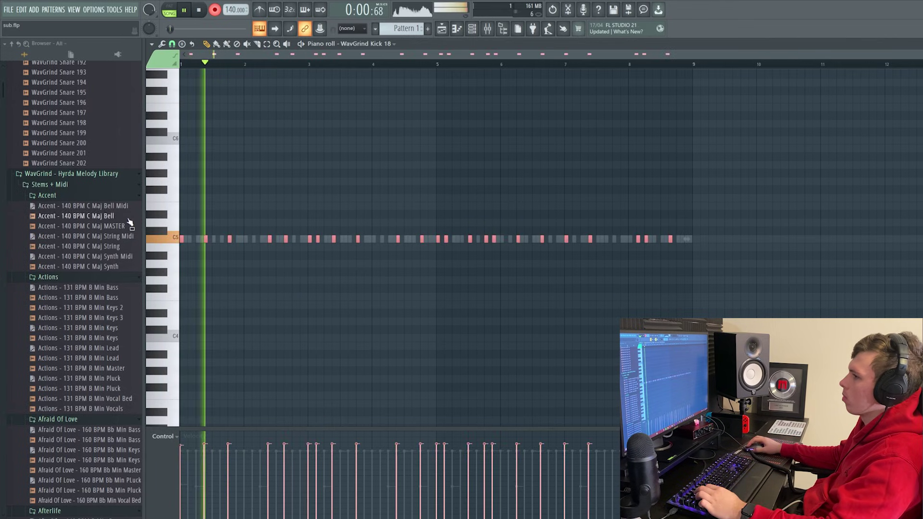
scroll(84, 278, "down", 4)
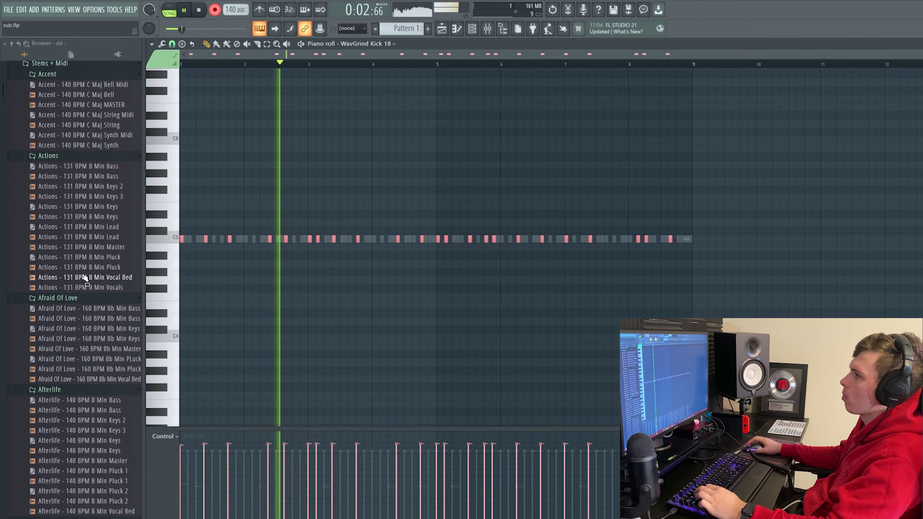
key("F6")
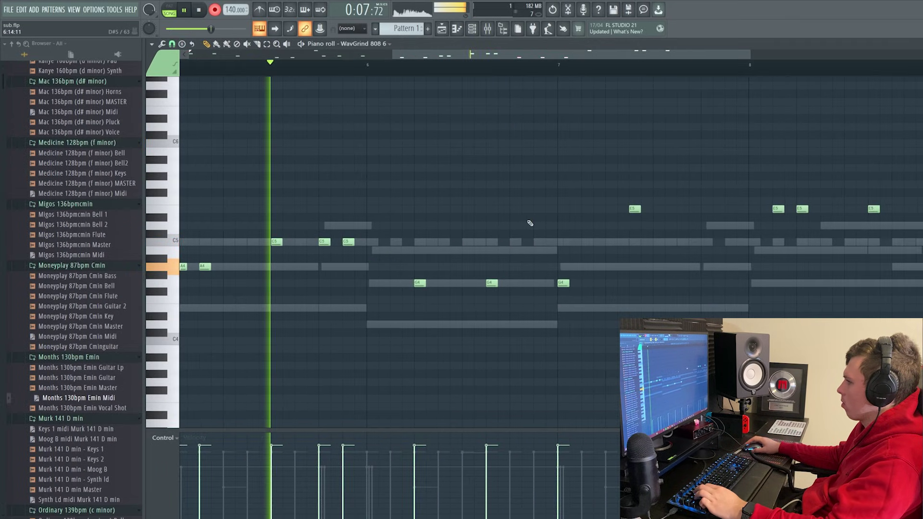
Shift the four E5 808 notes down to B4
left_click_drag(485, 207, 769, 243)
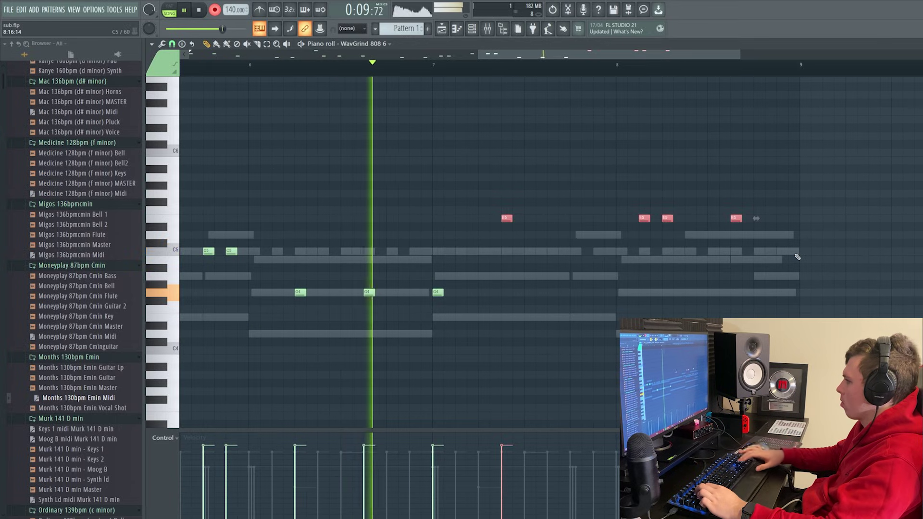
key("ctrl+Down")
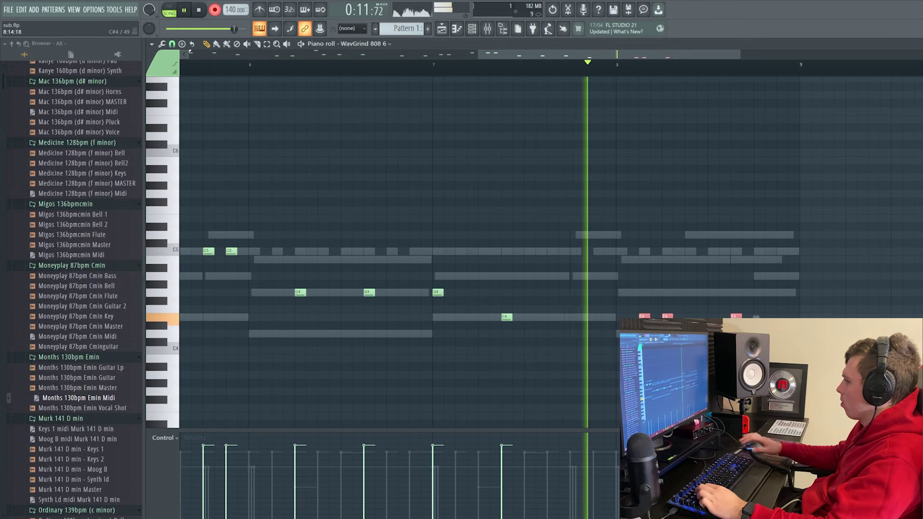
left_click_drag(668, 316, 685, 237)
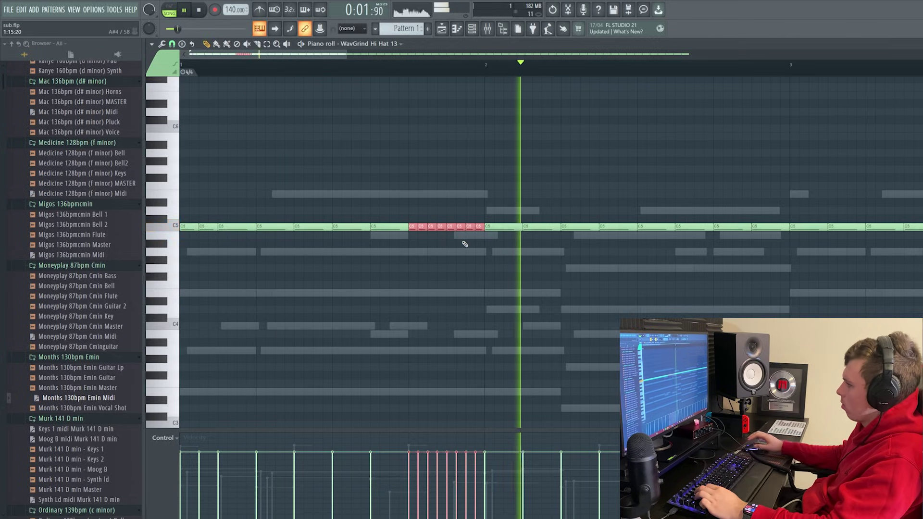
left_click(465, 245)
Draw a rising velocity ramp over the Hi Hat 13 rolls and remove a stray G4 note
scroll(424, 248, "up", 2)
left_click_drag(387, 481, 499, 465)
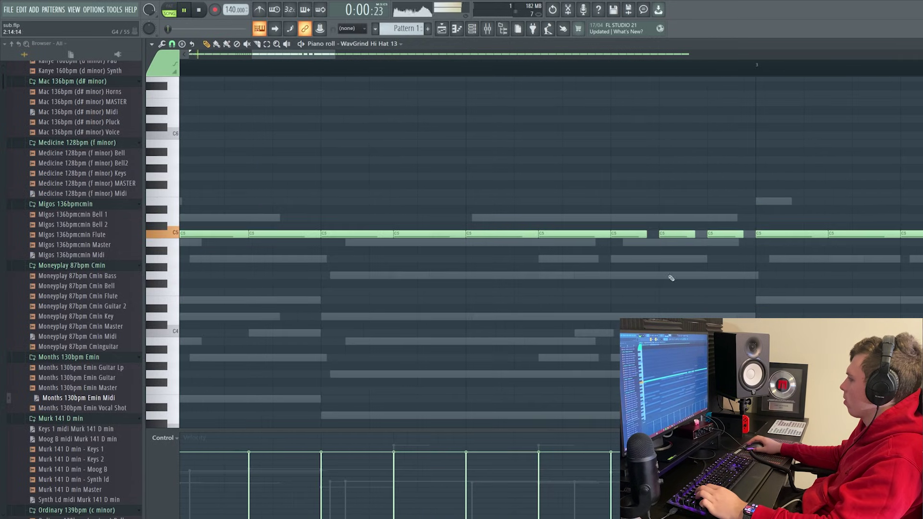
scroll(424, 290, "up", 1)
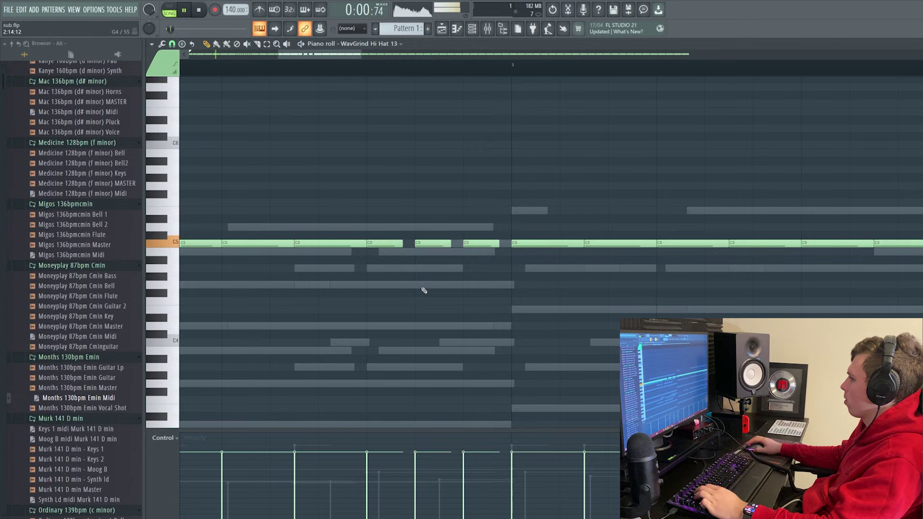
scroll(518, 274, "down", 2)
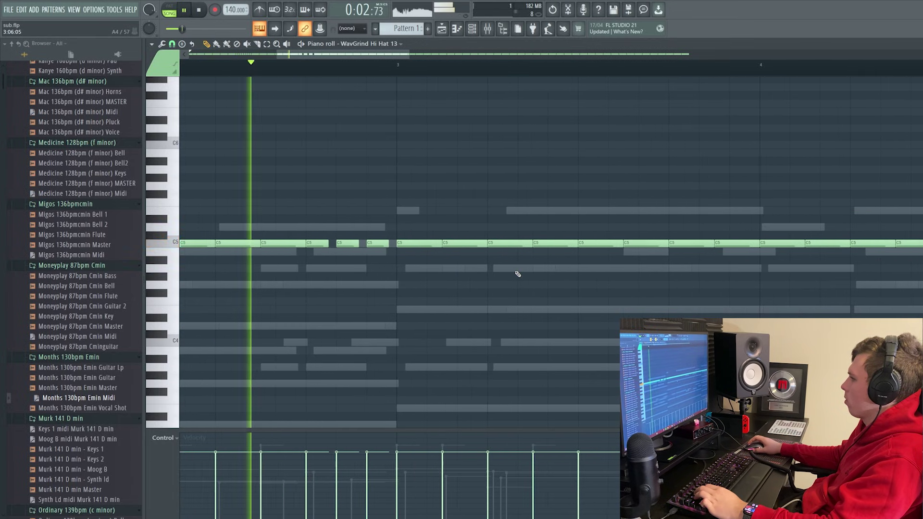
scroll(402, 295, "down", 2)
left_click(425, 287)
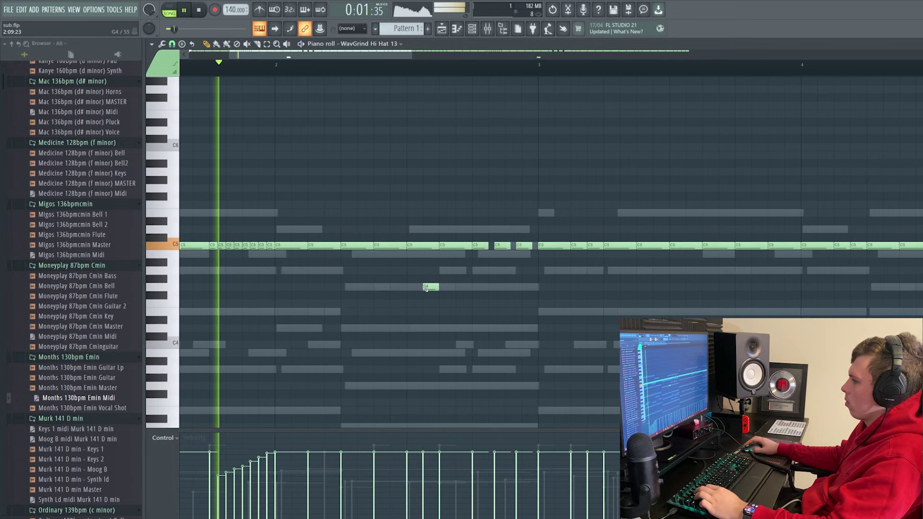
right_click(426, 287)
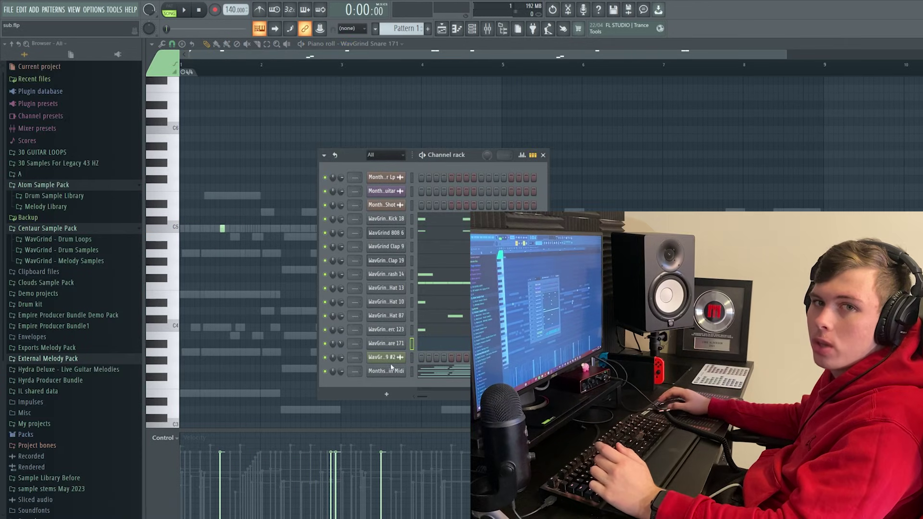
Delete the Months MIDI channel and route all channels to their own inserts starting at insert 1
key("alt+Delete")
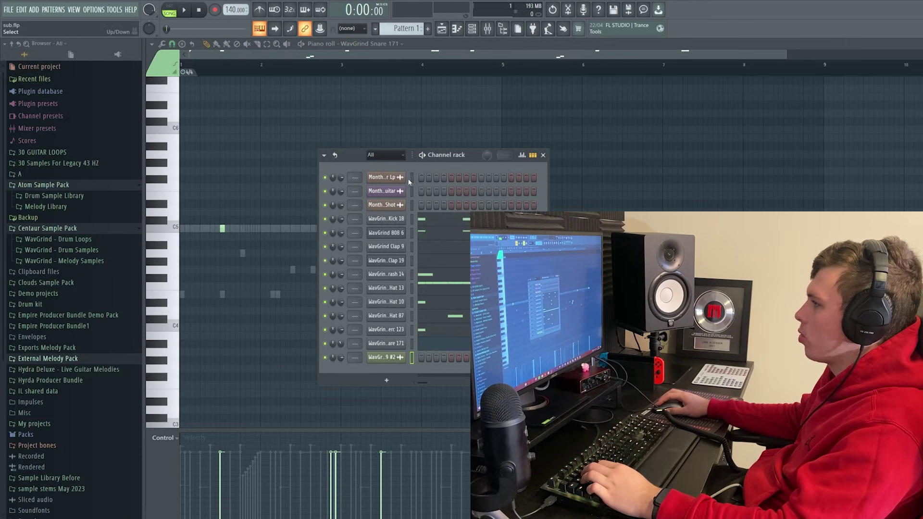
key("F6")
key("F9")
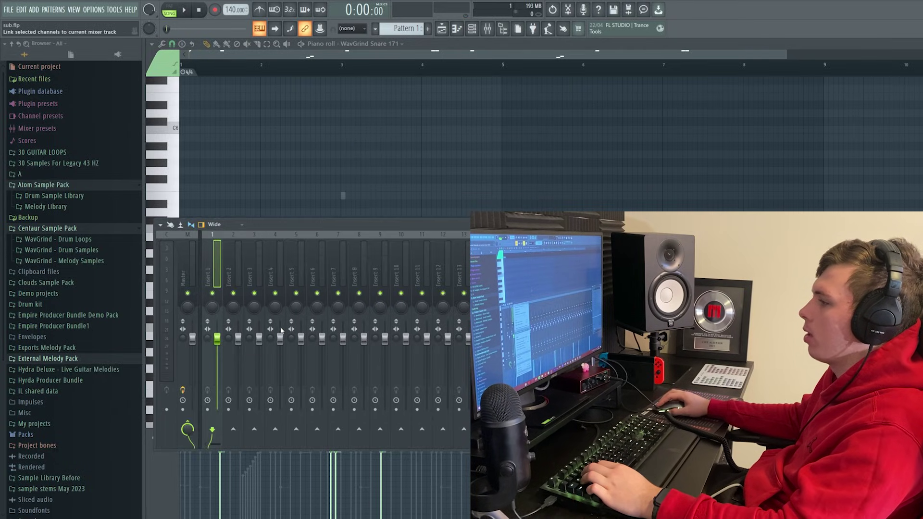
right_click(215, 289)
mouse_move(251, 322)
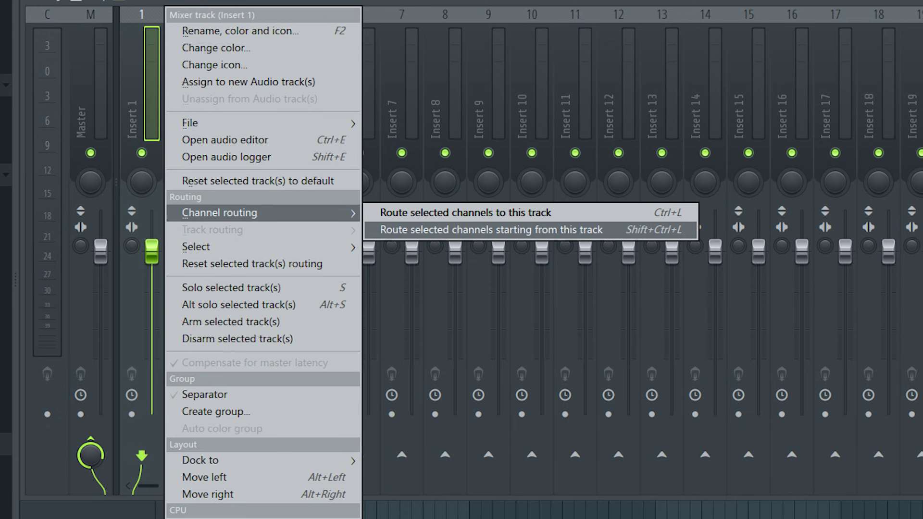
left_click(481, 229)
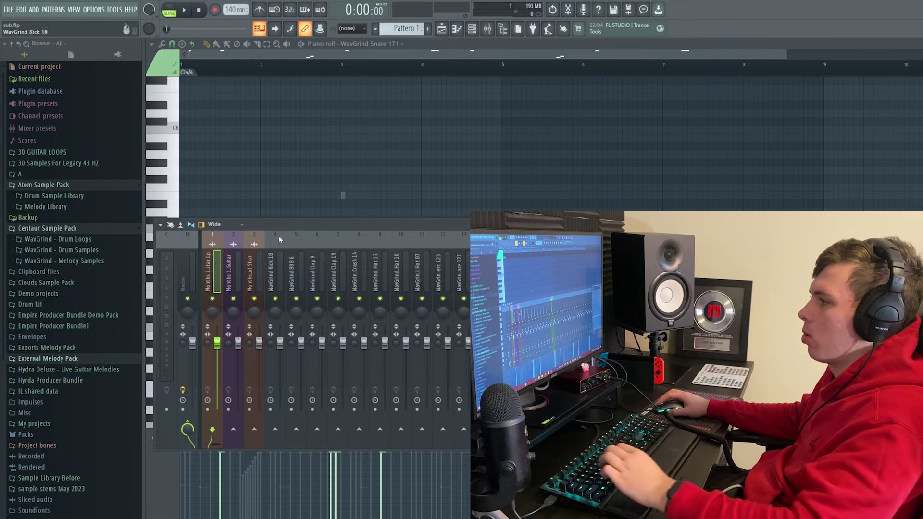
Widen the mixer and solo insert 1, the Months 130bpm Emin Guitar Lp
left_click_drag(279, 239, 316, 173)
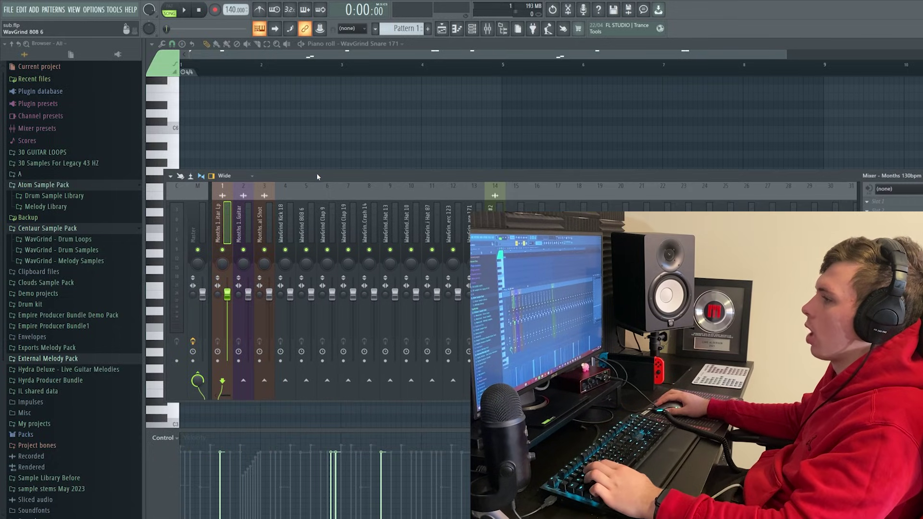
left_click(201, 222)
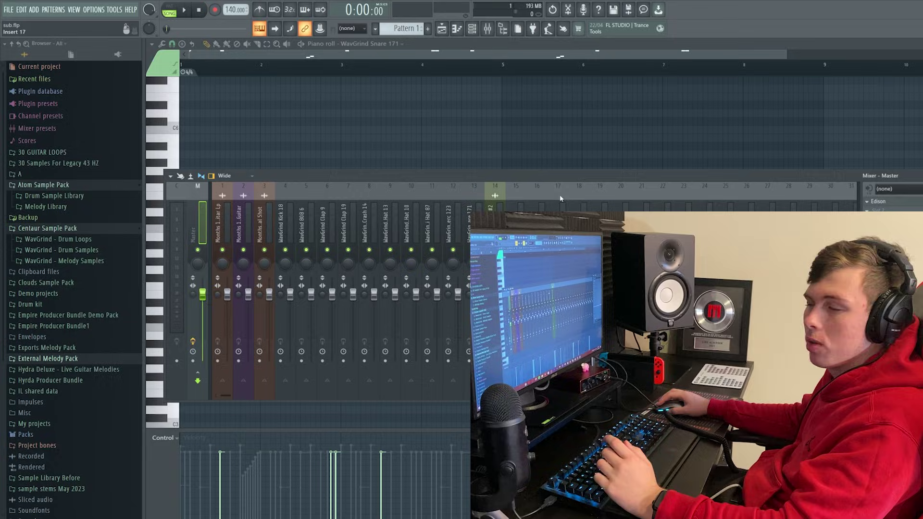
left_click_drag(652, 175, 634, 170)
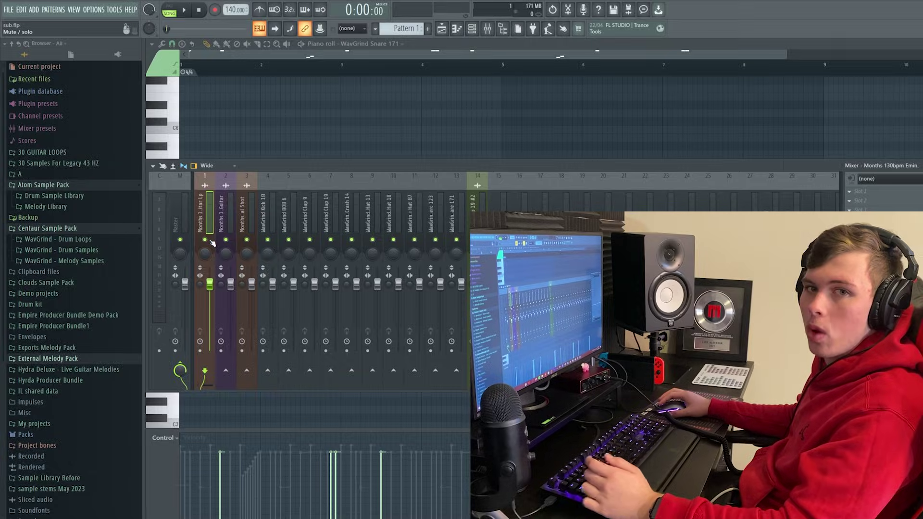
left_click(176, 286)
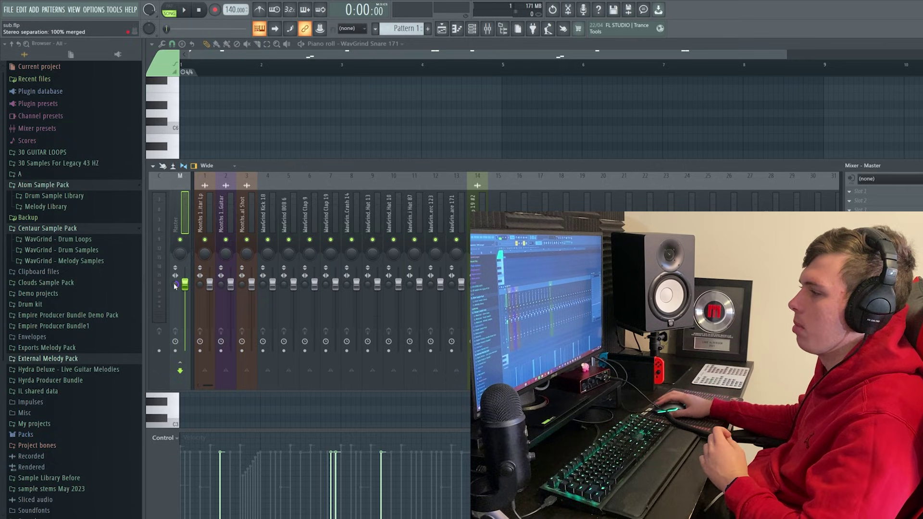
key("Right")
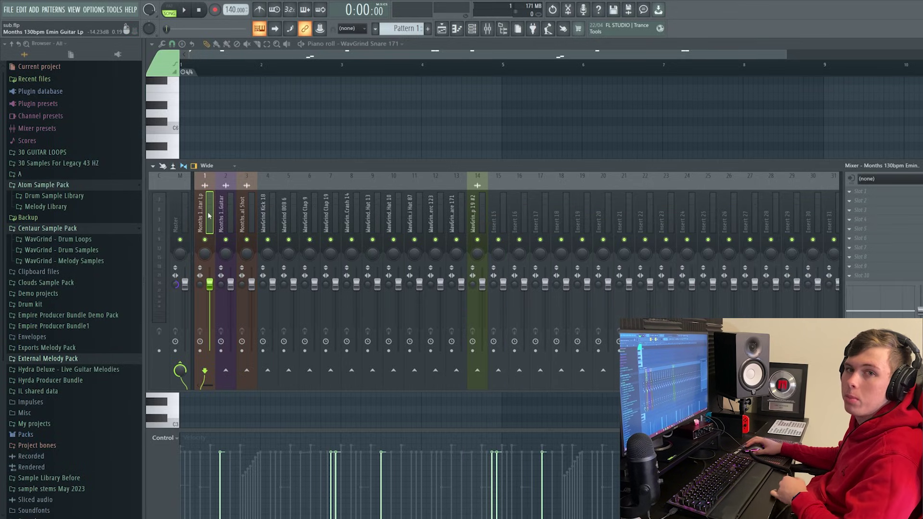
key("alt+s")
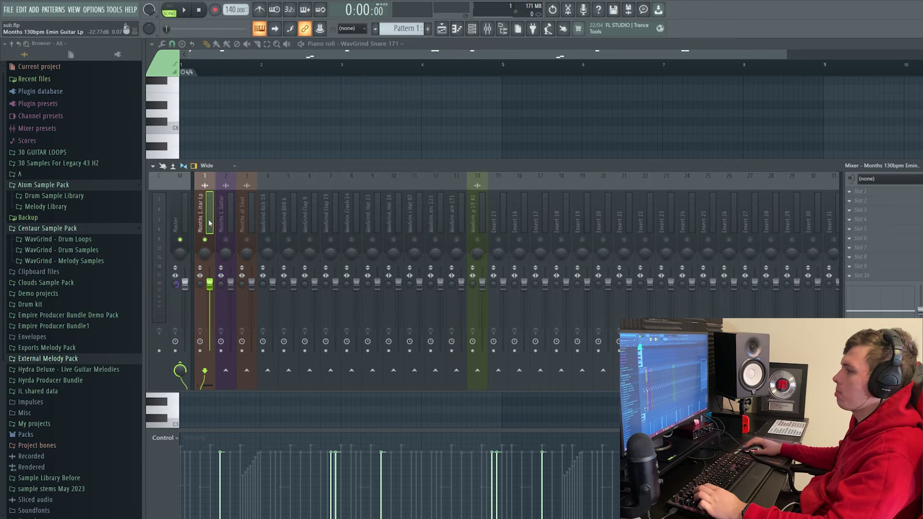
Raise the guitar loop's Parametric EQ 2 high-pass to about 219 Hz, audition it, and close the EQ
key("space")
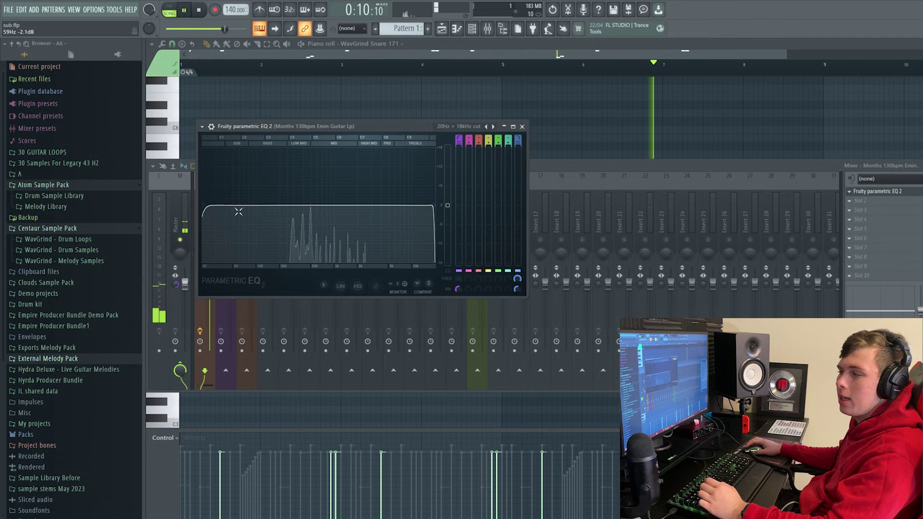
scroll(207, 209, "down", 3)
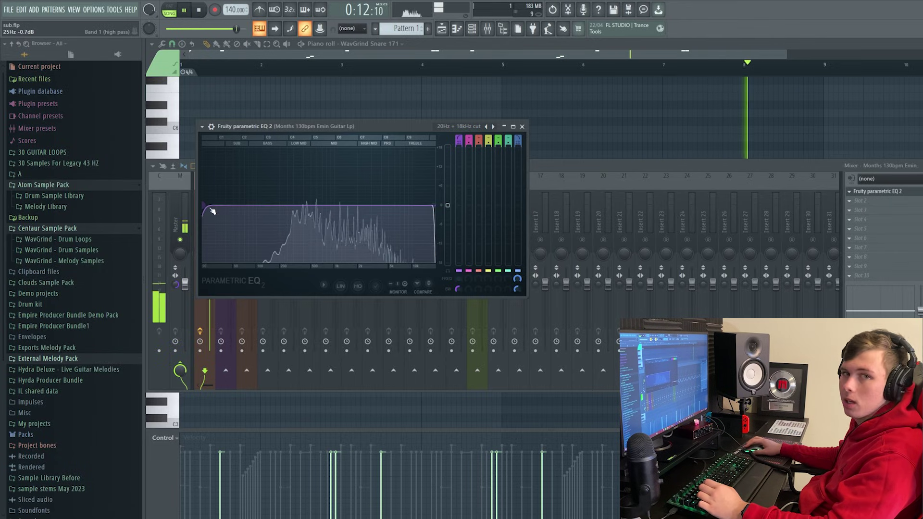
left_click_drag(207, 205, 283, 206)
key("space")
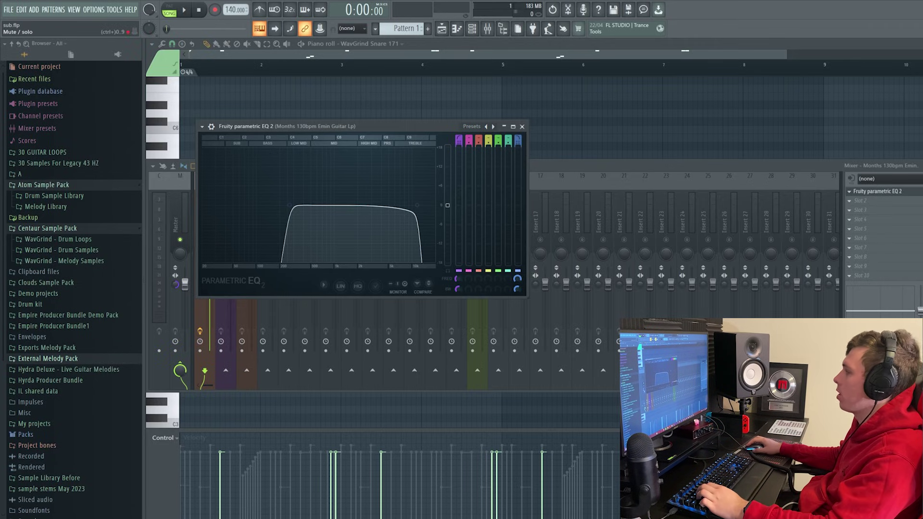
key("space")
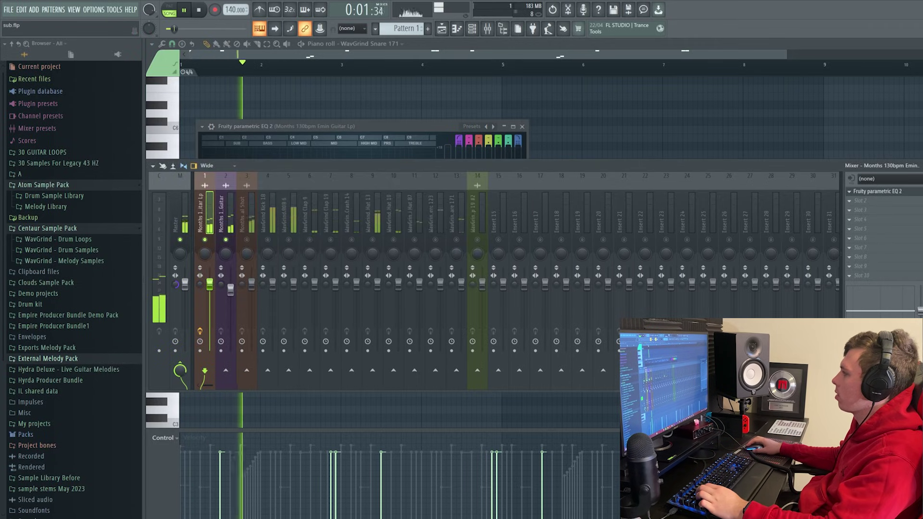
left_click(443, 126)
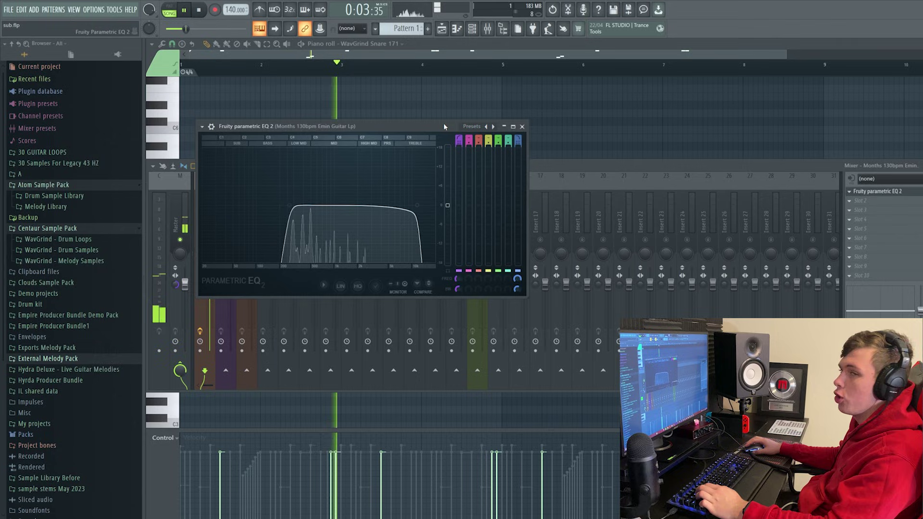
key("space")
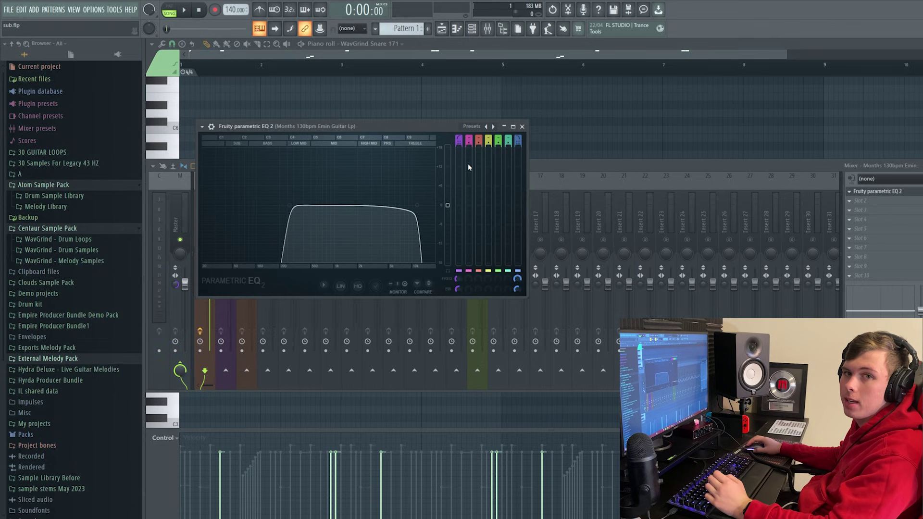
left_click(876, 192)
key("space")
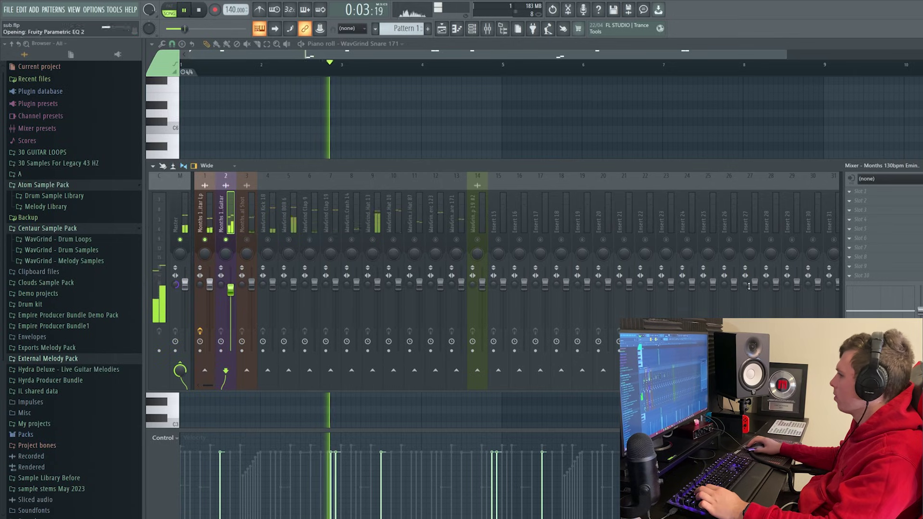
Load Fruity Parametric EQ 2 into slot 1 of the third melody track
left_click(876, 192)
left_click(246, 211)
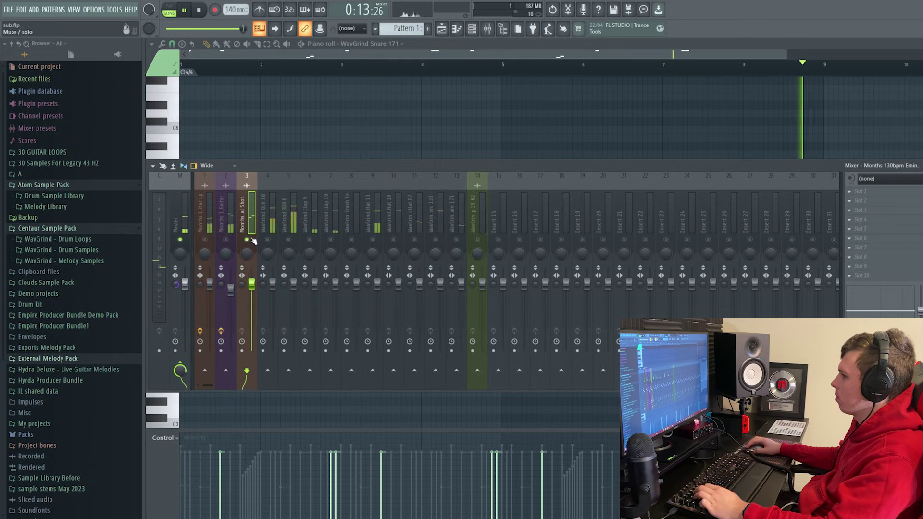
left_click(882, 193)
left_click(470, 78)
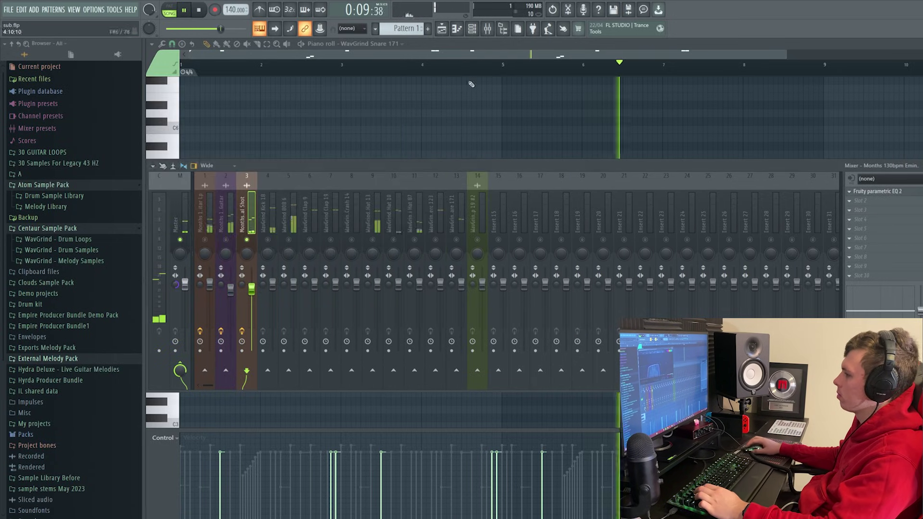
key("space")
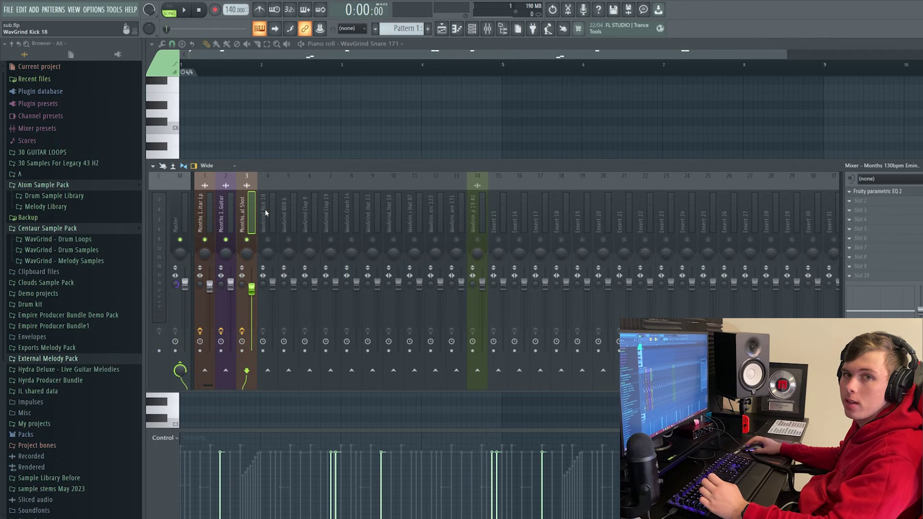
key("space")
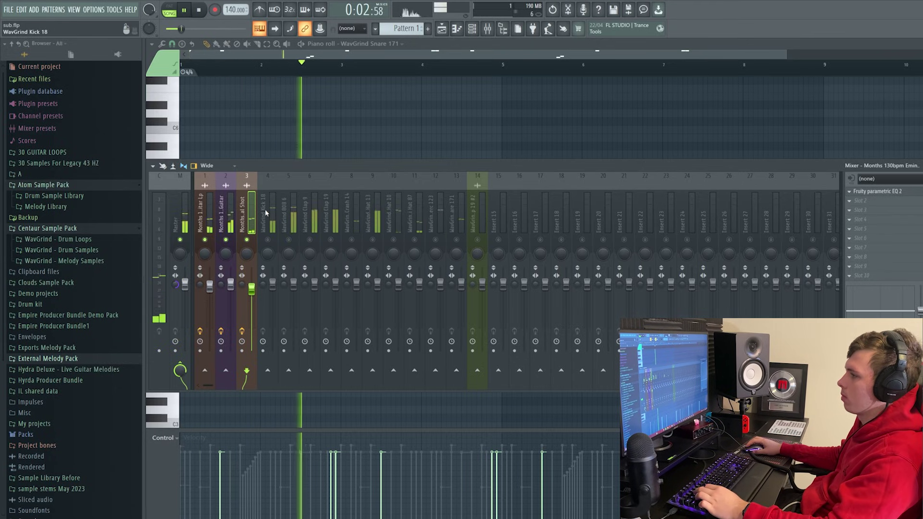
Unmute the WavGrind Kick 18 insert and set its volume to 100%
left_click(270, 215)
key("space")
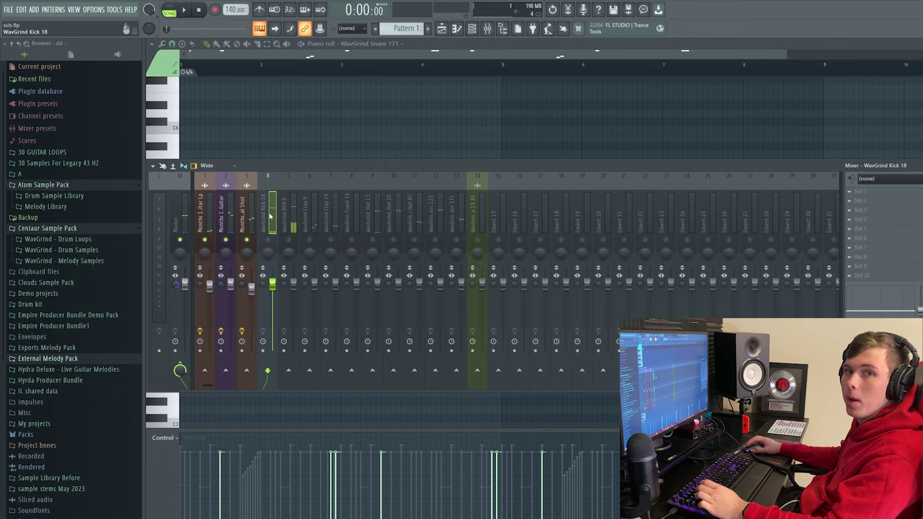
left_click(271, 240)
key("space")
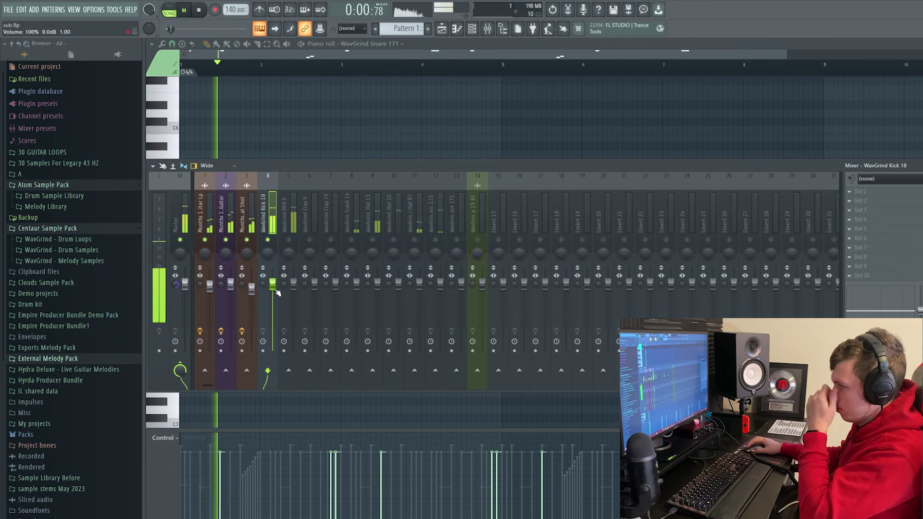
left_click_drag(273, 277, 272, 284)
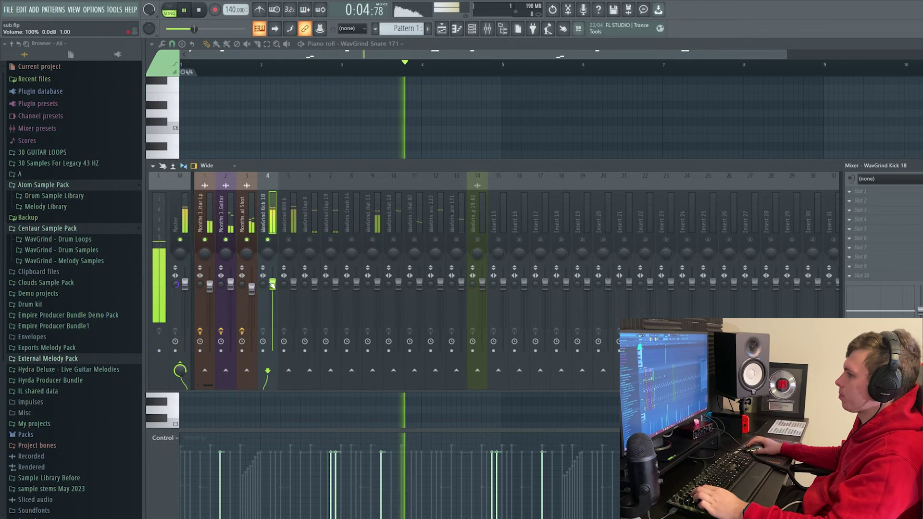
key("space")
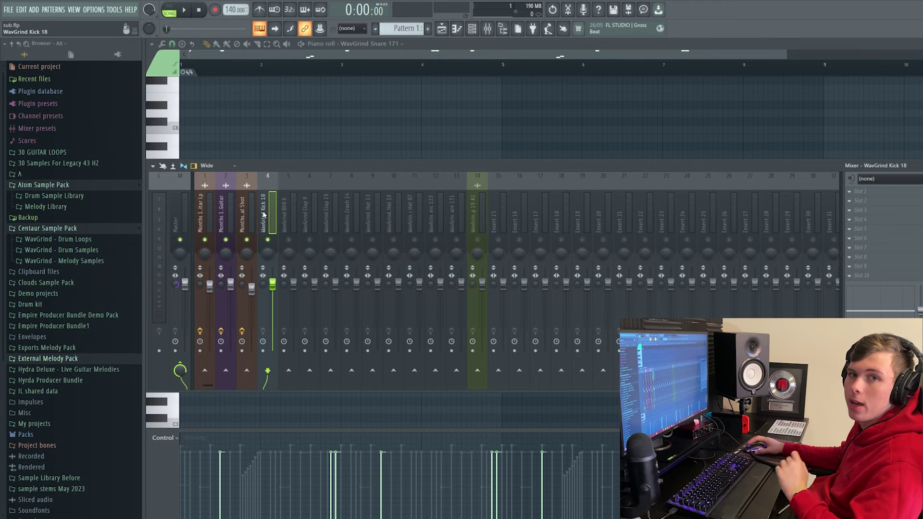
key("space")
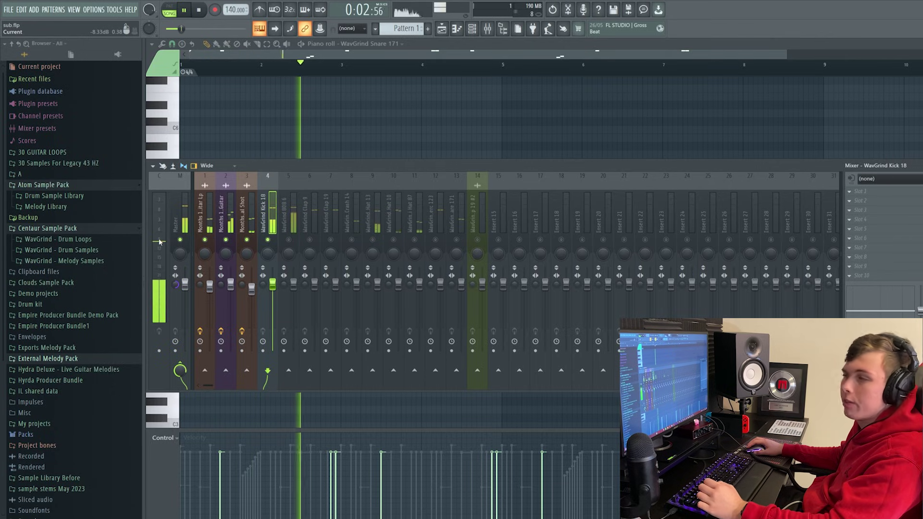
left_click(293, 284)
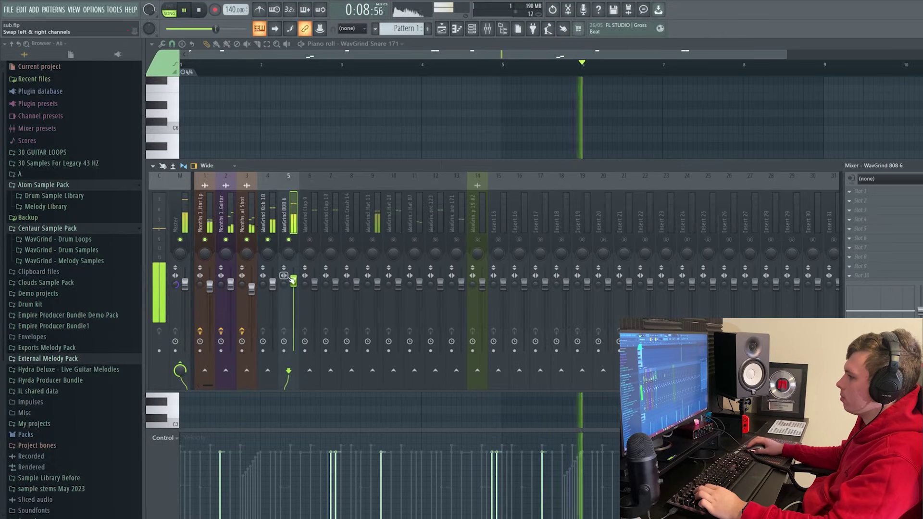
Close Fast Dist and lower the WavGrind 808 6 volume to 84% (-3.8 dB)
key("space")
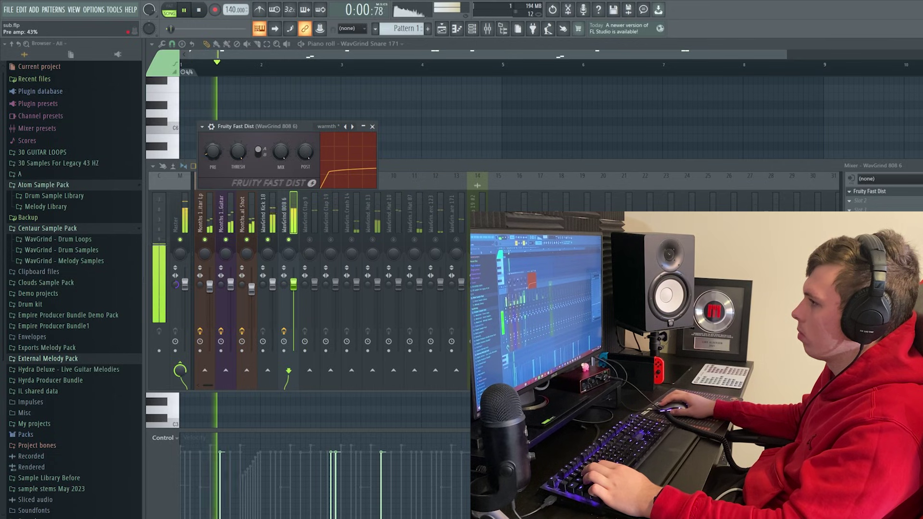
left_click(372, 126)
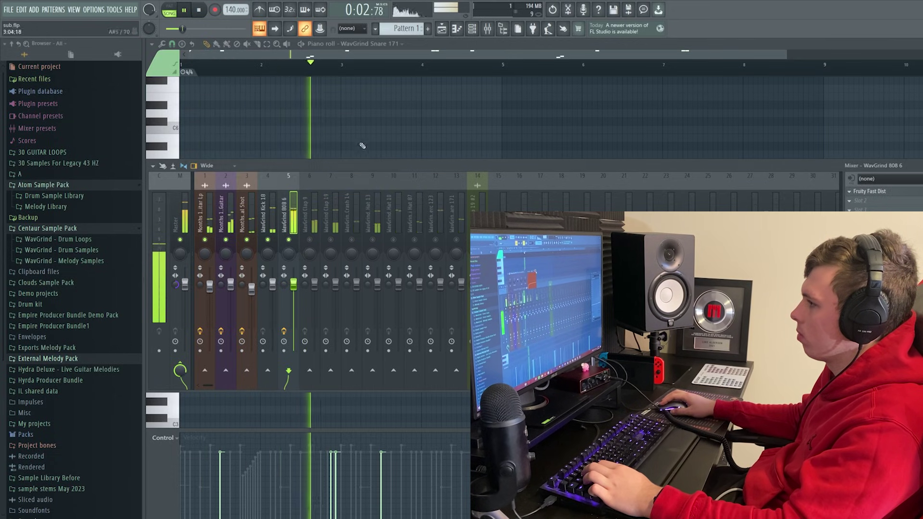
left_click_drag(293, 285, 299, 298)
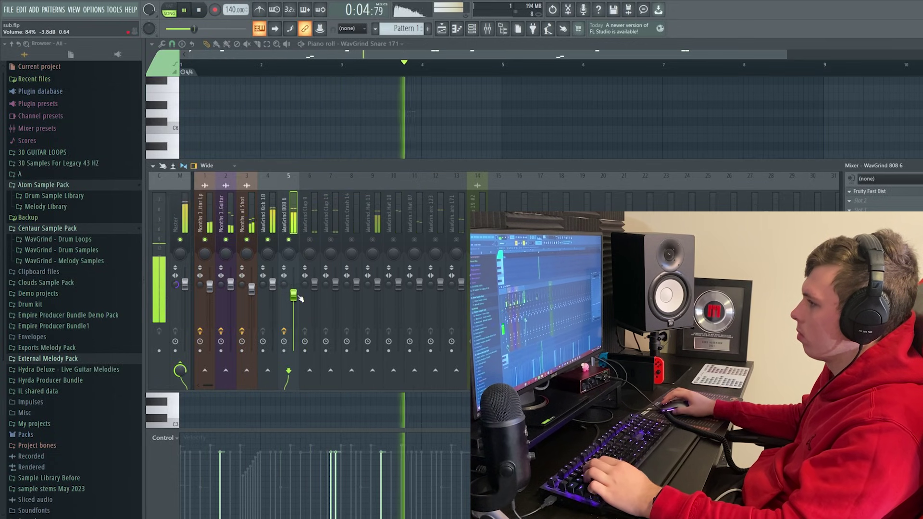
Add Fruity Reeverb 2 to Hi Hat 13 with lowered early reflections and 27% wet
left_click(377, 270)
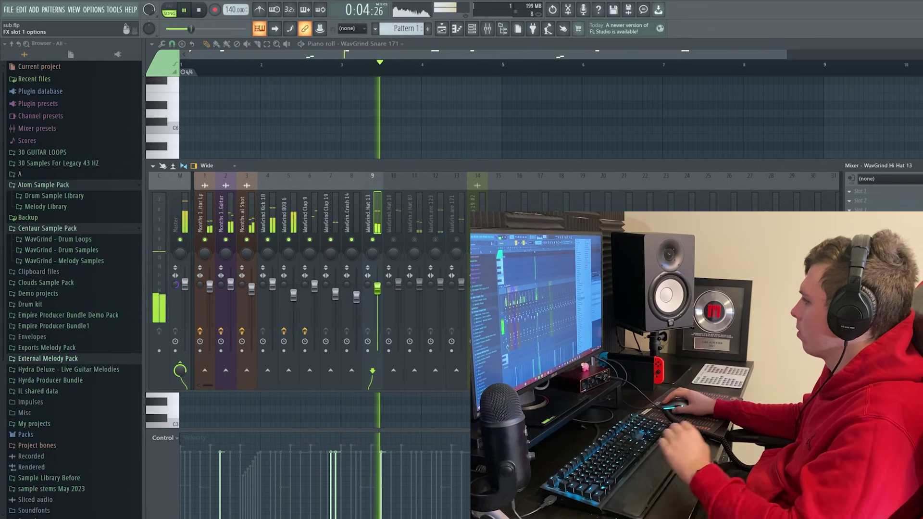
left_click(865, 191)
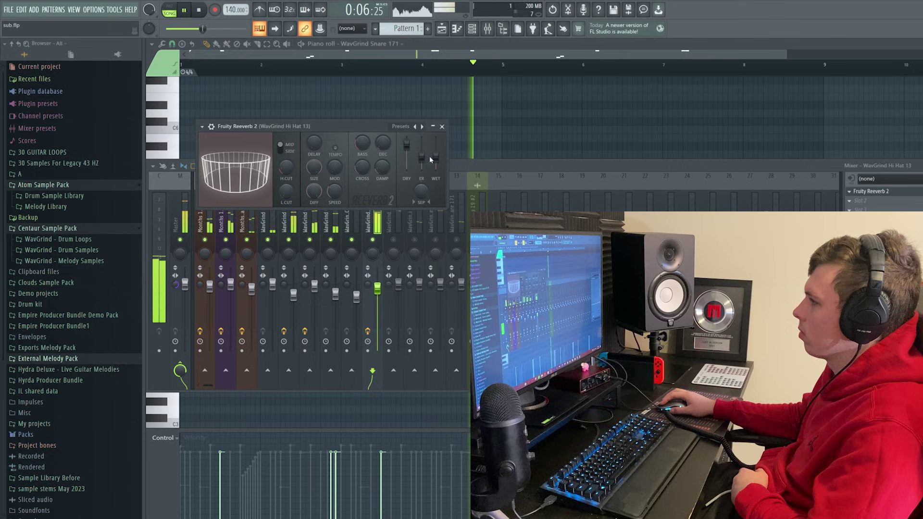
left_click_drag(421, 158, 421, 170)
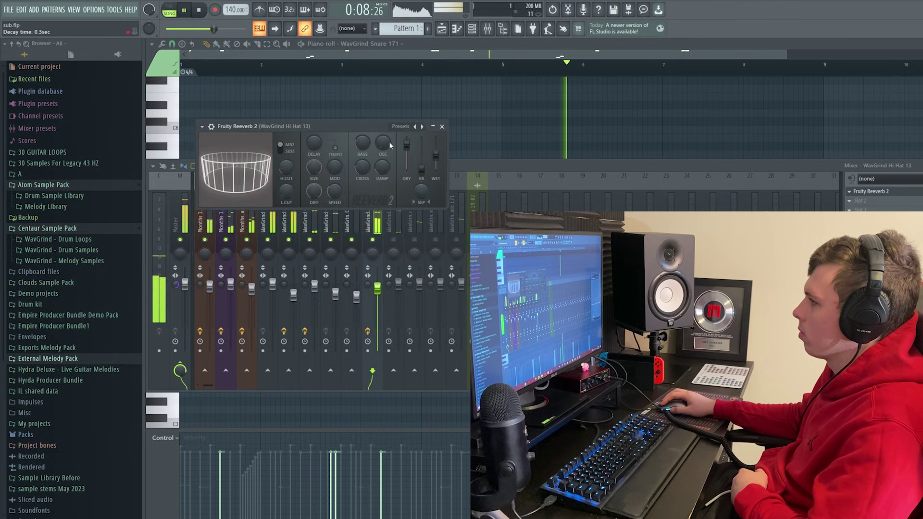
left_click_drag(435, 155, 435, 163)
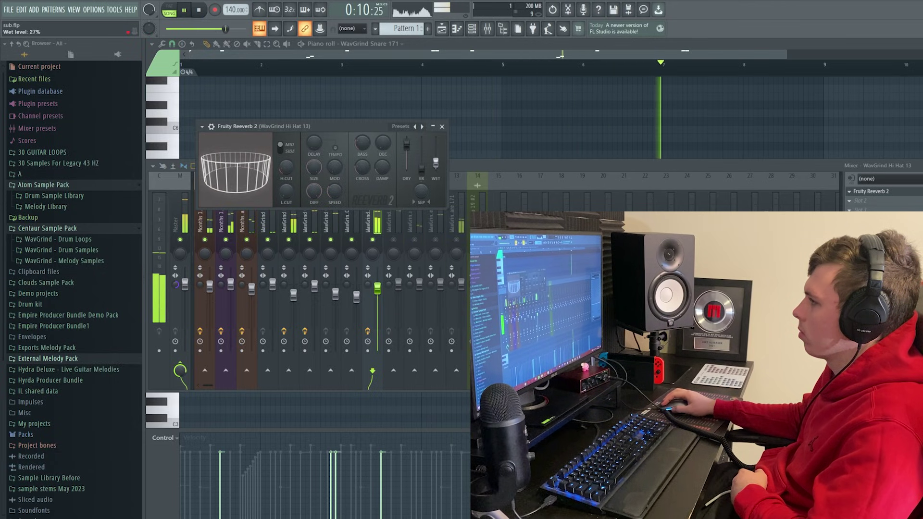
left_click(321, 226)
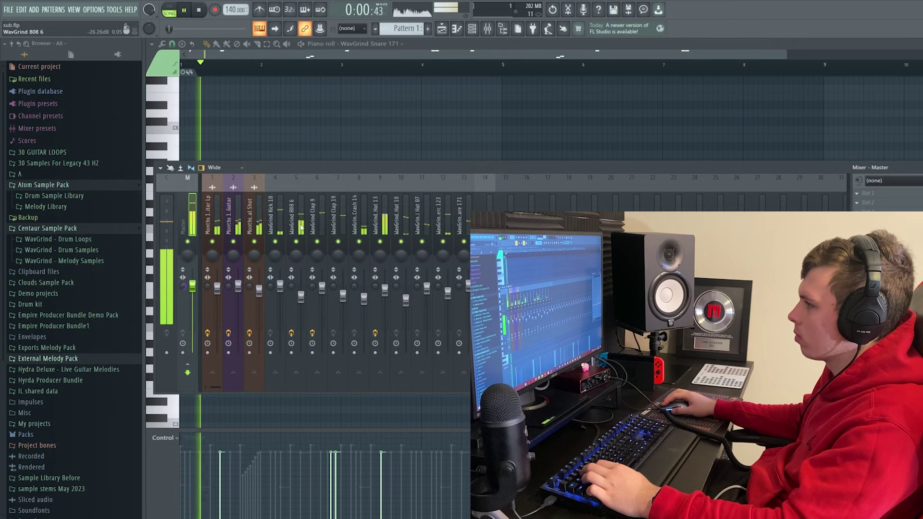
left_click(301, 226)
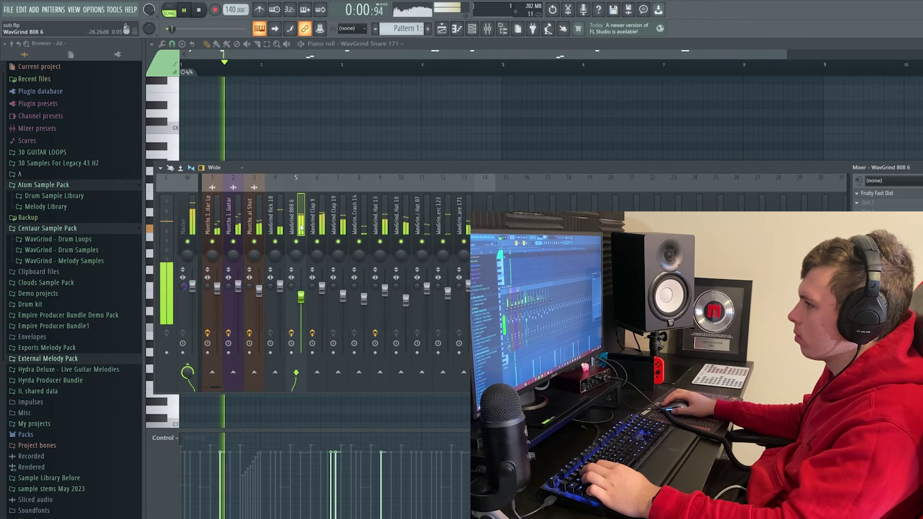
left_click(279, 288)
key("space")
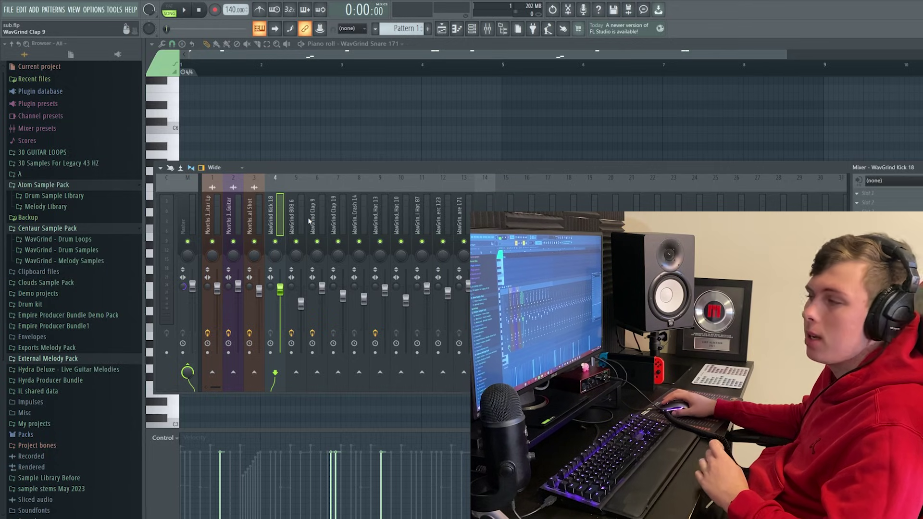
left_click(186, 224)
key("space")
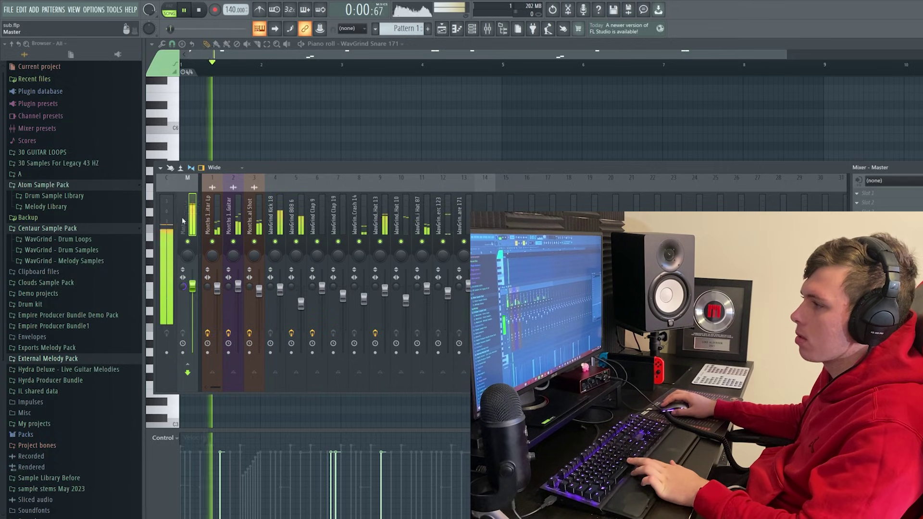
key("space")
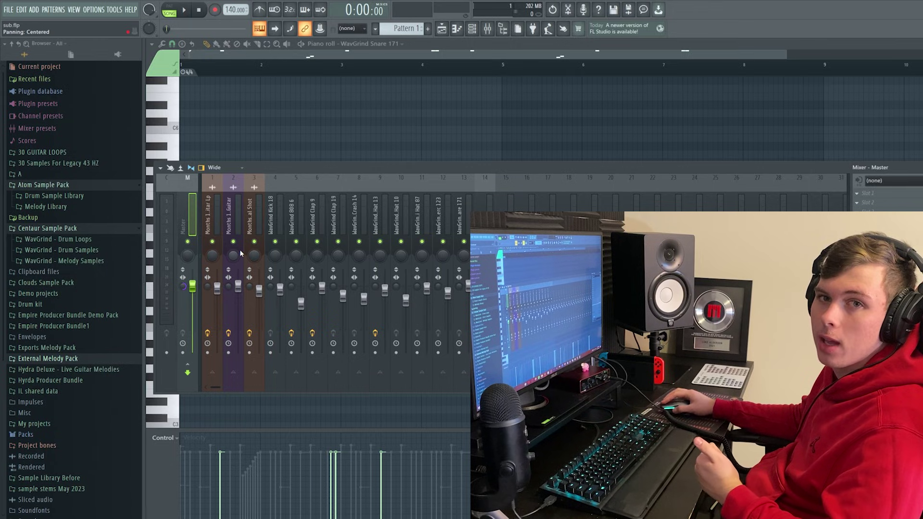
key("Right")
key("Right")
key("Right")
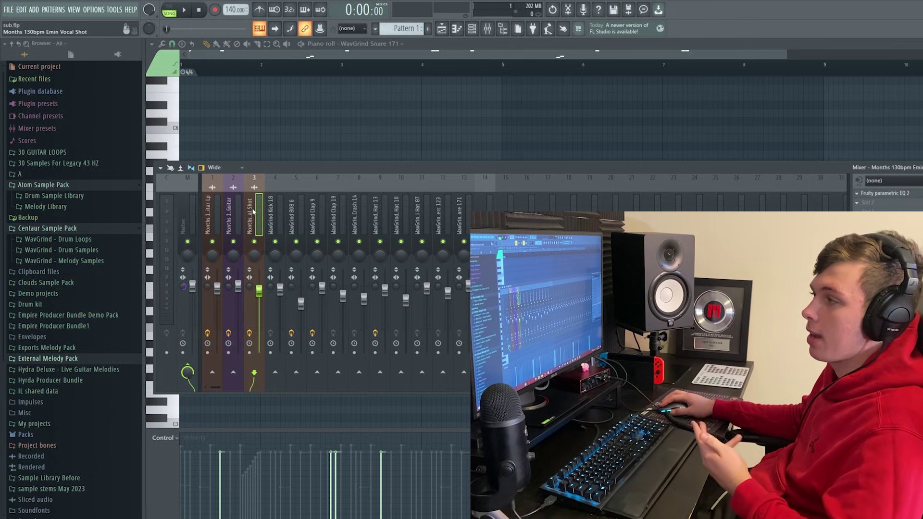
left_click(351, 217)
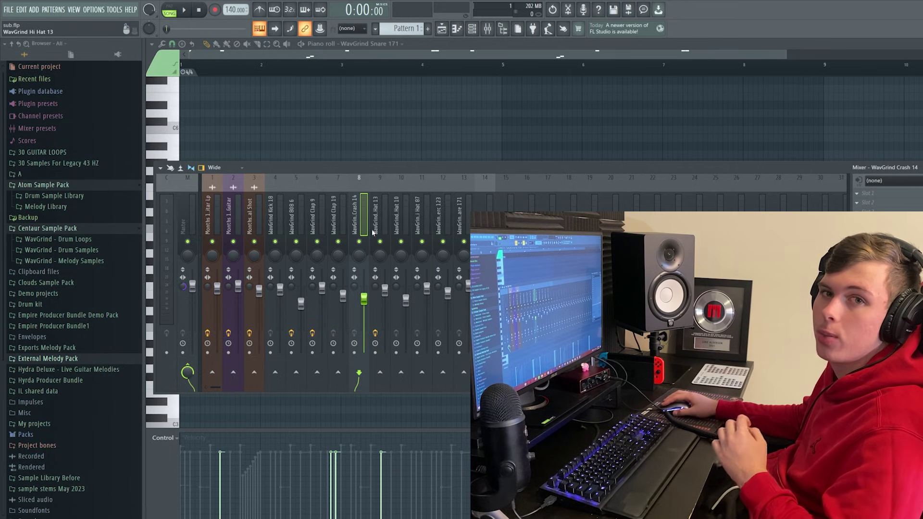
left_click(214, 211)
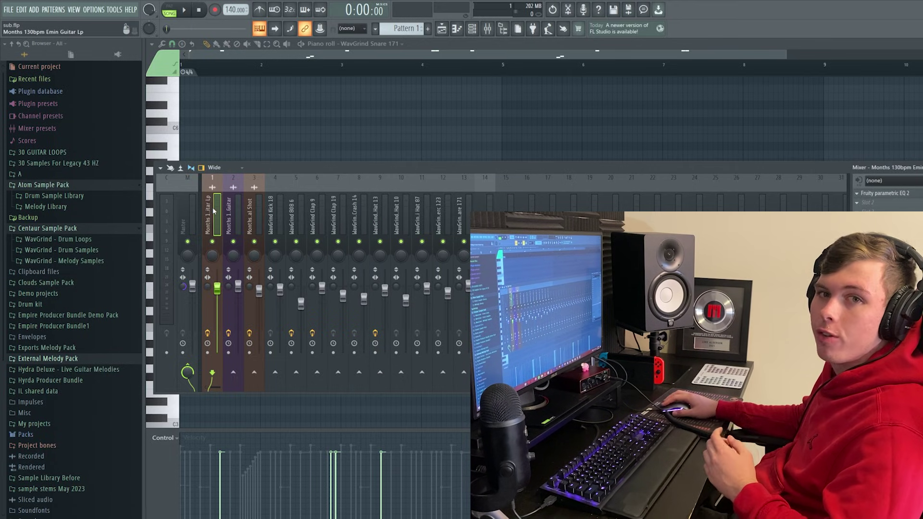
left_click(277, 214)
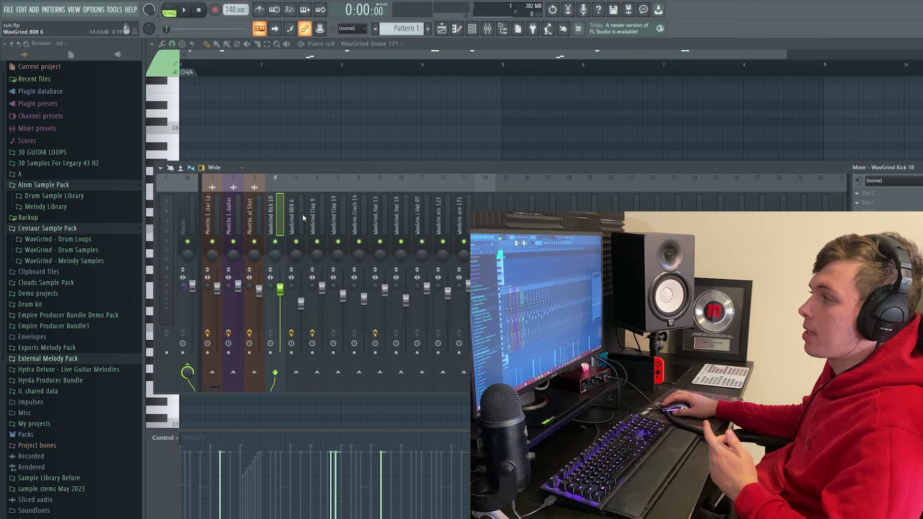
left_click(303, 218)
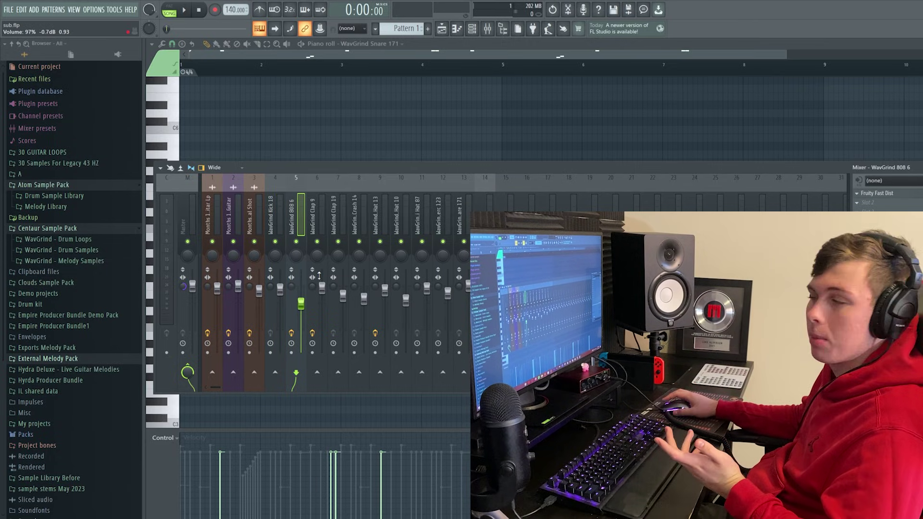
left_click(381, 211)
left_click(359, 212)
left_click(339, 212)
left_click(213, 209)
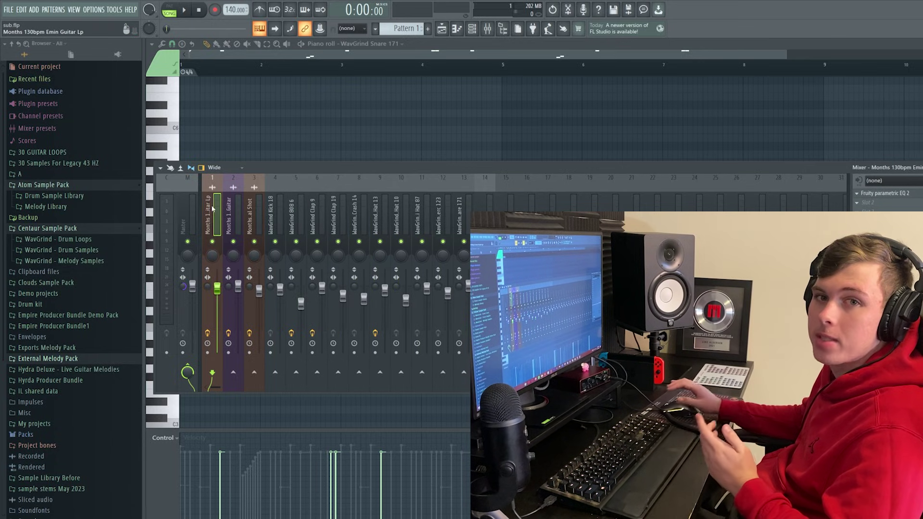
left_click(234, 218)
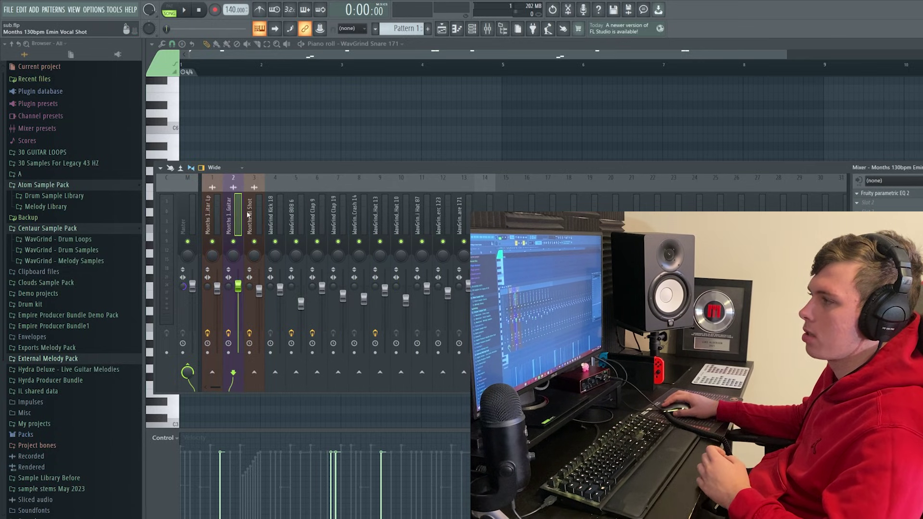
left_click(251, 216)
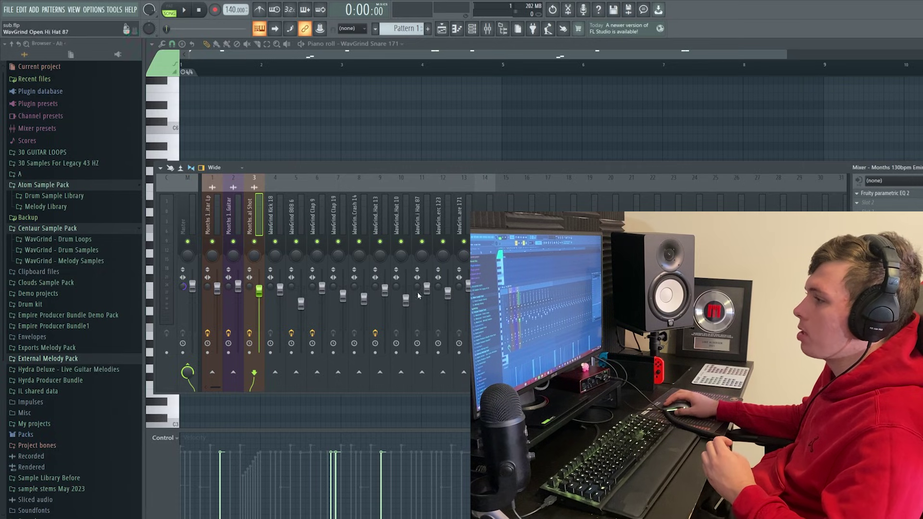
left_click(187, 210)
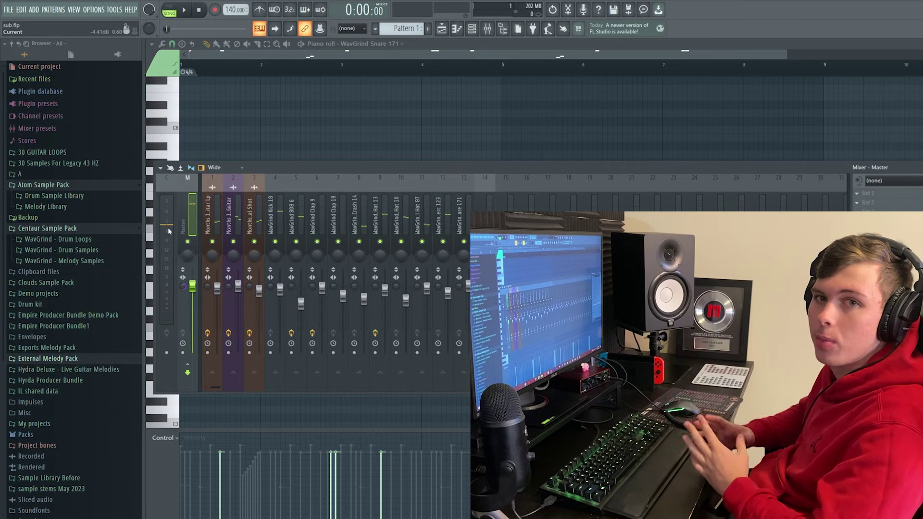
Set the Master's Fruity Soft Clipper post gain to 96% while auditioning the beat, then close it
left_click_drag(326, 164, 319, 143)
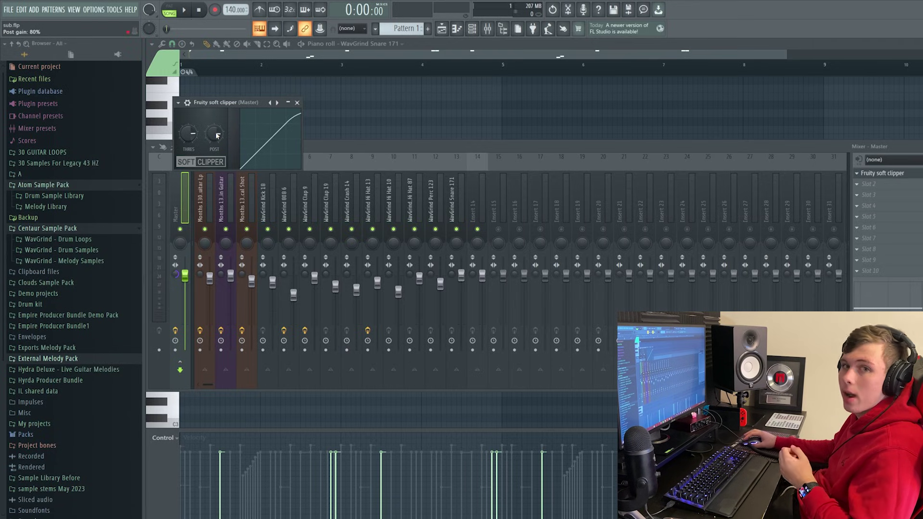
key("space")
scroll(214, 136, "up", 4)
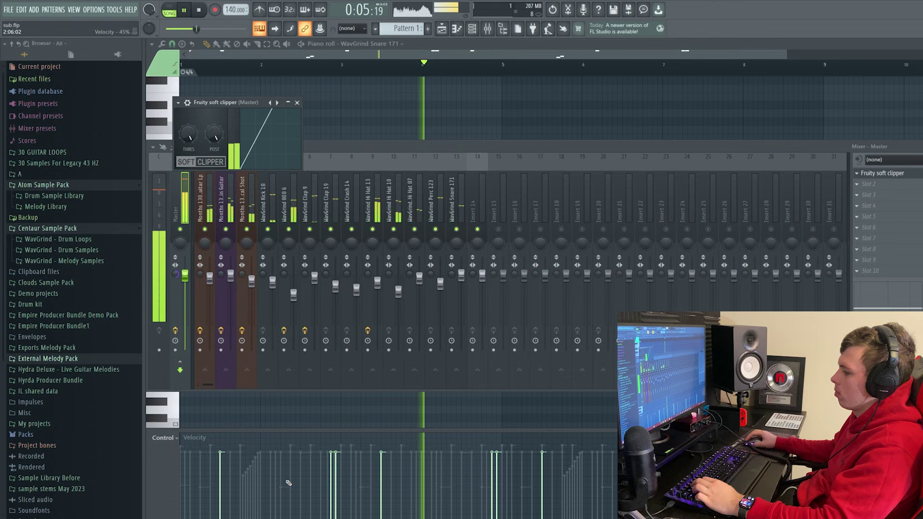
key("space")
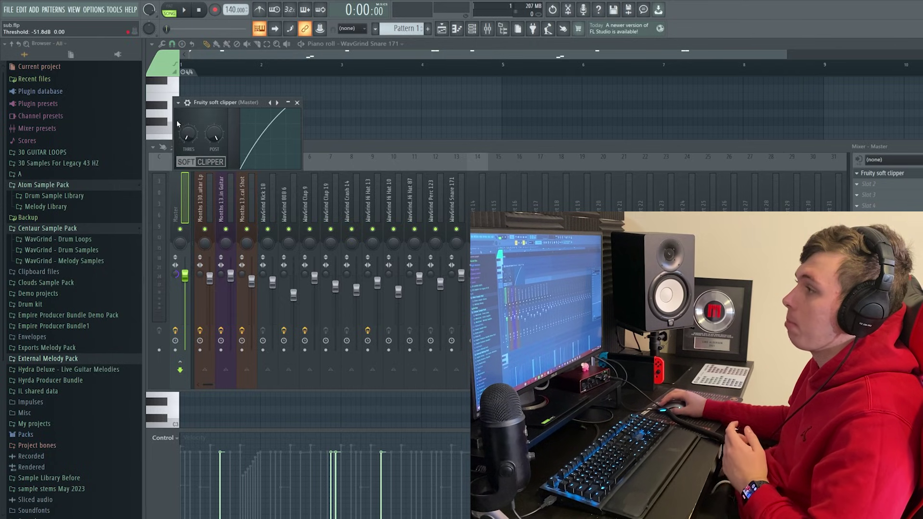
left_click_drag(215, 135, 215, 140)
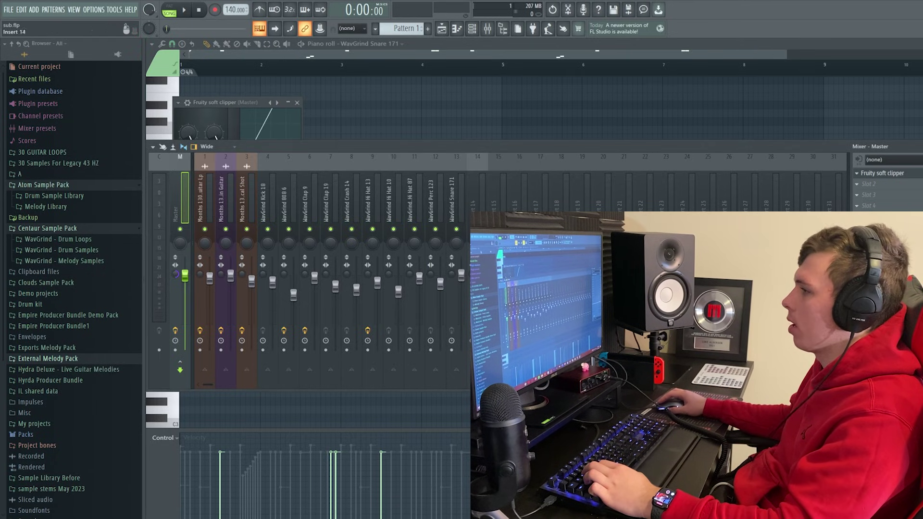
key("space")
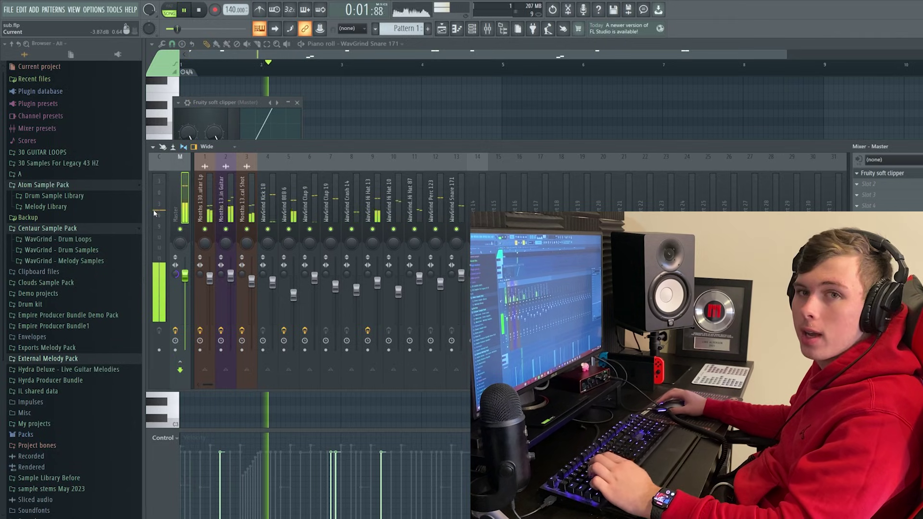
key("space")
left_click(202, 123)
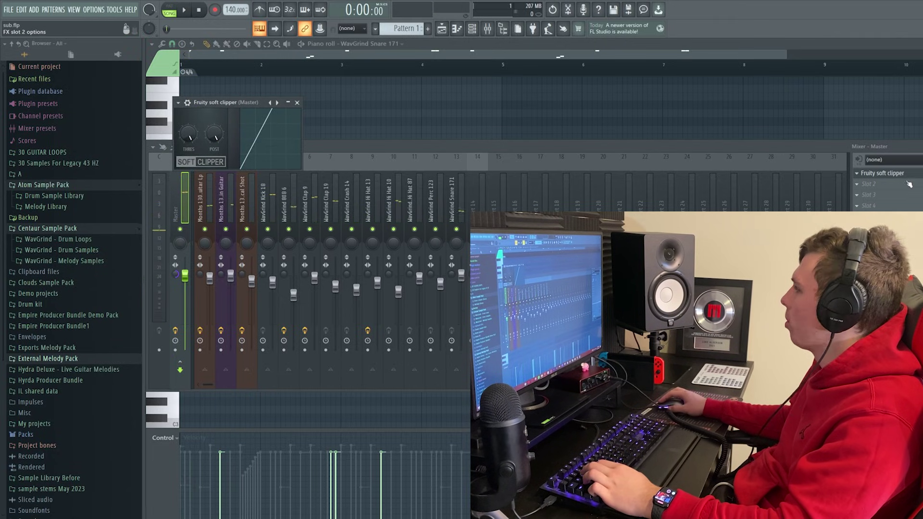
left_click(157, 206)
key("space")
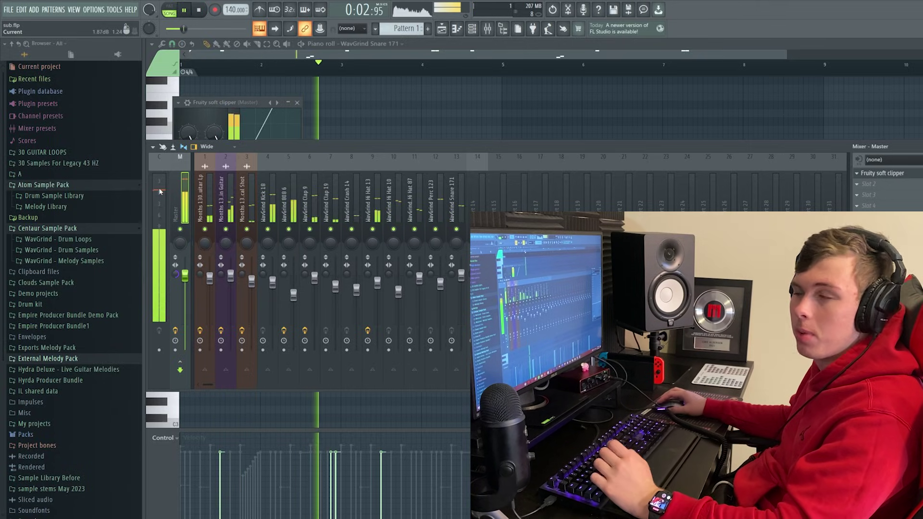
left_click(296, 102)
key("space")
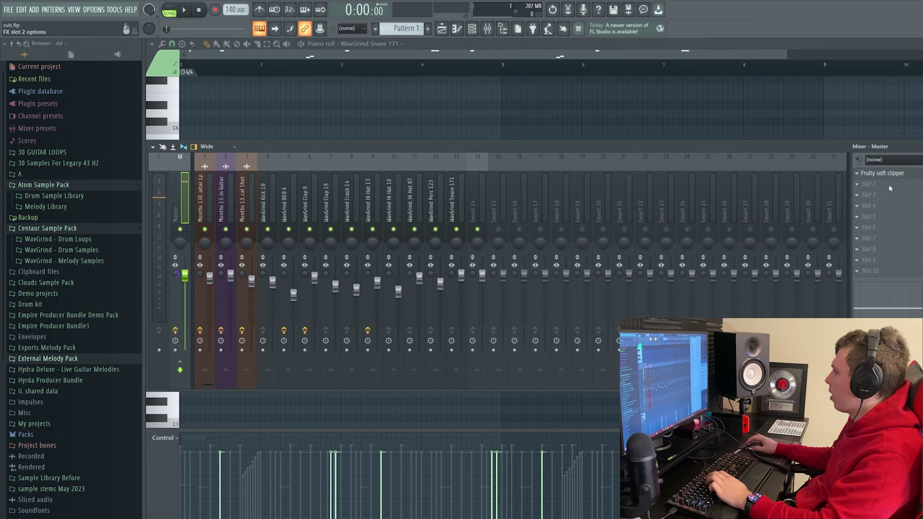
Load Ozone 9 Elements on the Master, setting Maximizer threshold to -8.2 dB and character to 1.05
left_click(868, 184)
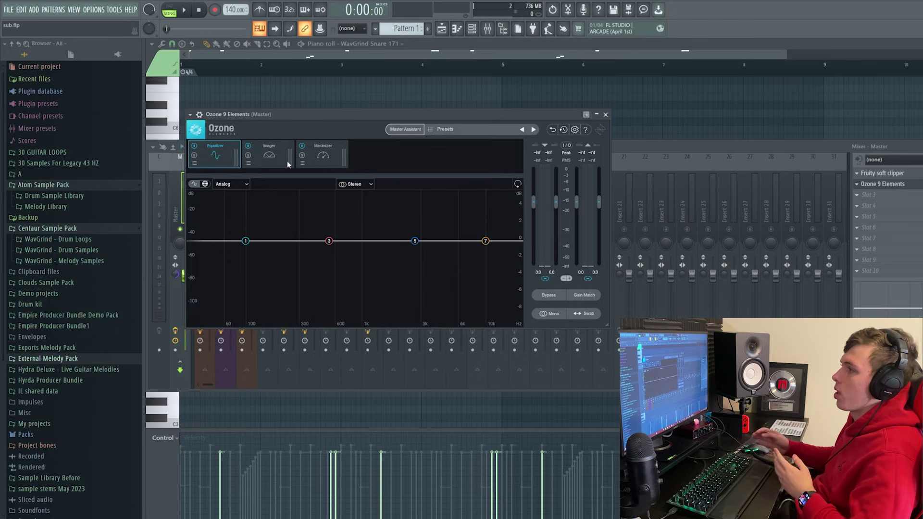
left_click_drag(235, 114, 246, 120)
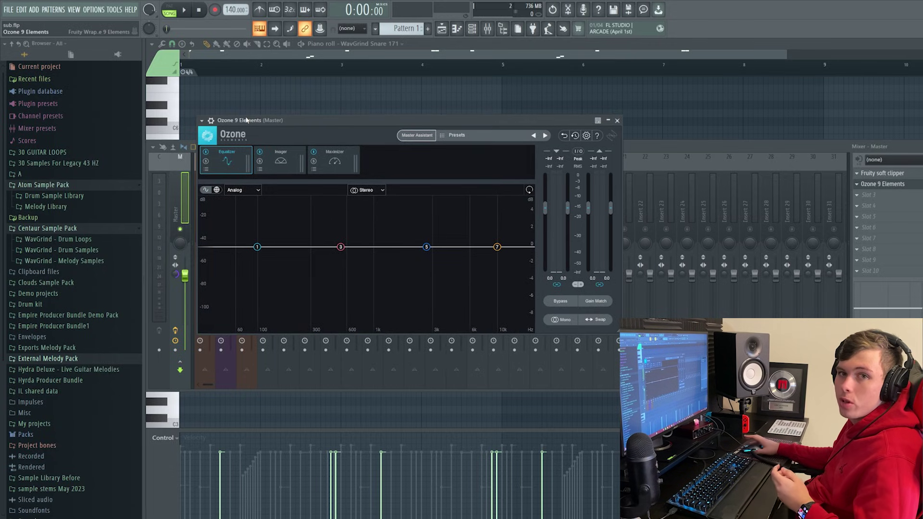
left_click(326, 160)
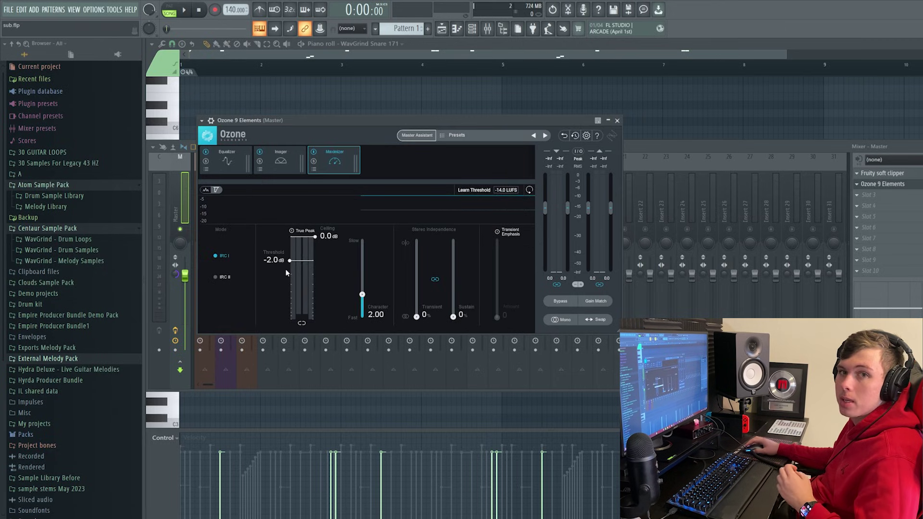
left_click_drag(363, 294, 362, 305)
left_click_drag(289, 260, 294, 289)
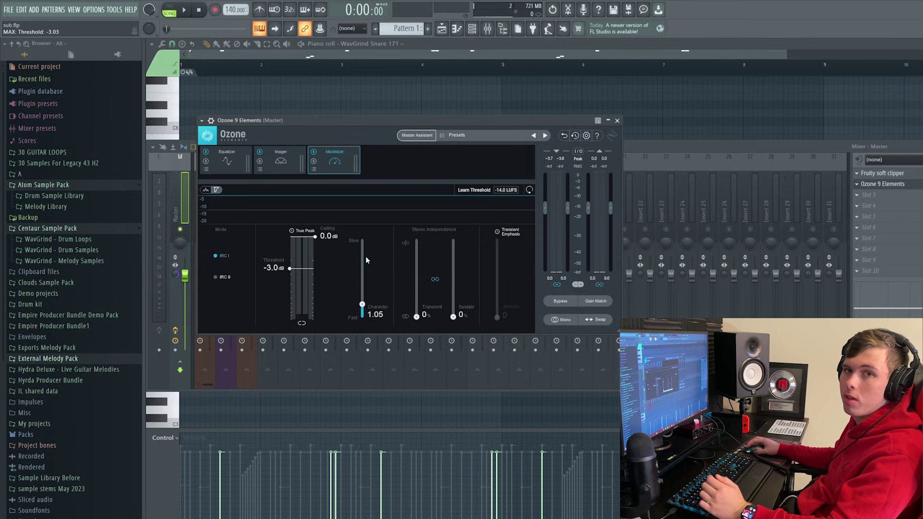
key("space")
left_click_drag(289, 268, 288, 294)
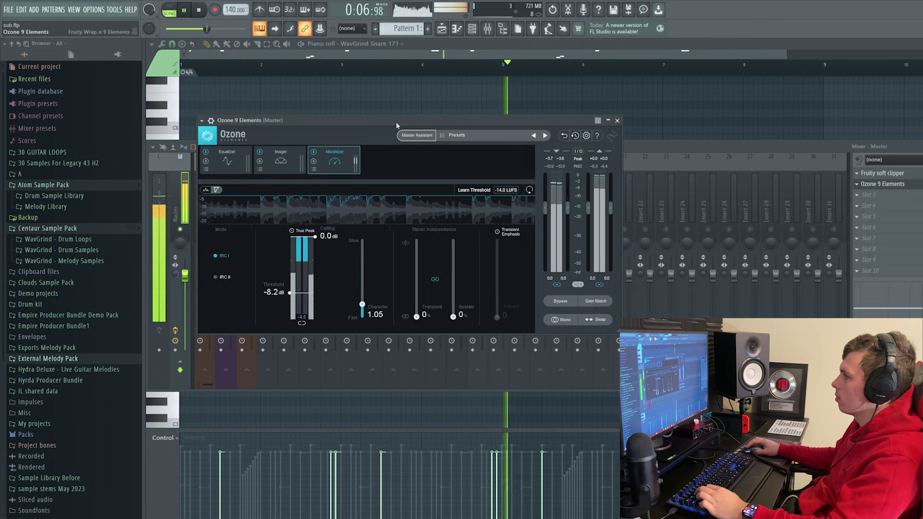
Lower and fine-tune the Maximizer ceiling while auditioning the mix
left_click_drag(396, 122, 438, 123)
key("space")
left_click_drag(357, 238, 357, 269)
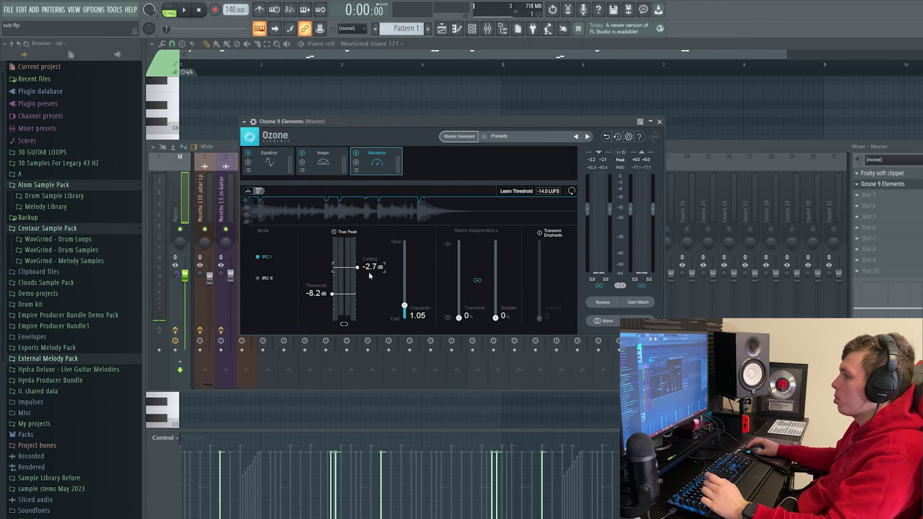
mouse_move(358, 271)
left_mouse_down()
mouse_move(358, 240)
mouse_move(359, 272)
left_mouse_up()
key("space")
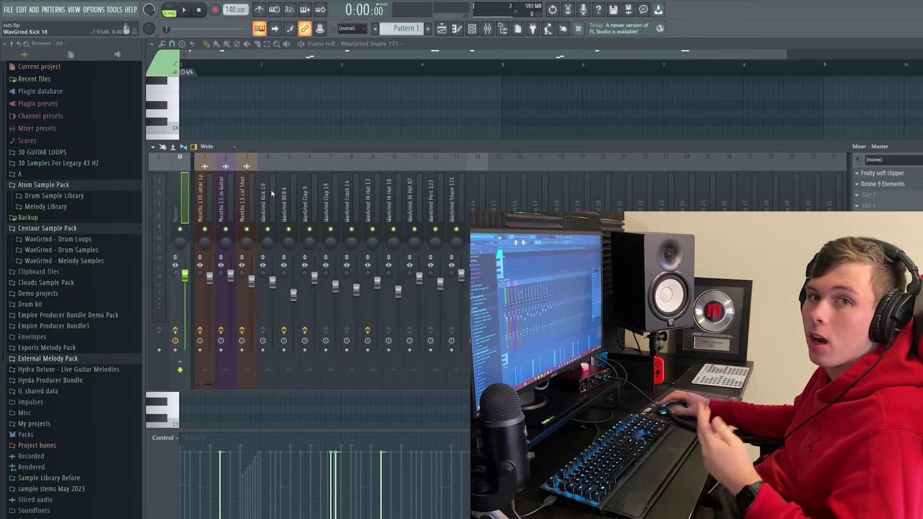
Sweep across the drum inserts to WavGrind Crash 14, then select the Master channel
left_click_drag(271, 189, 388, 195)
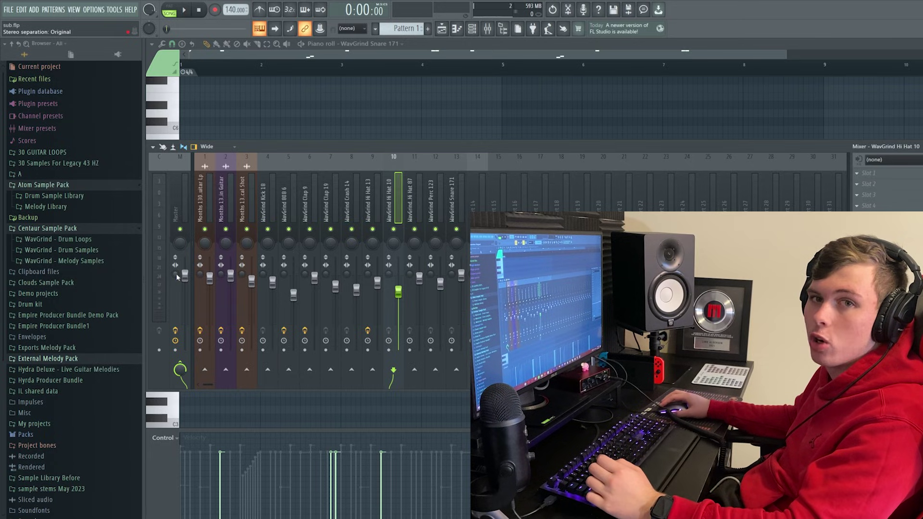
left_click(179, 260)
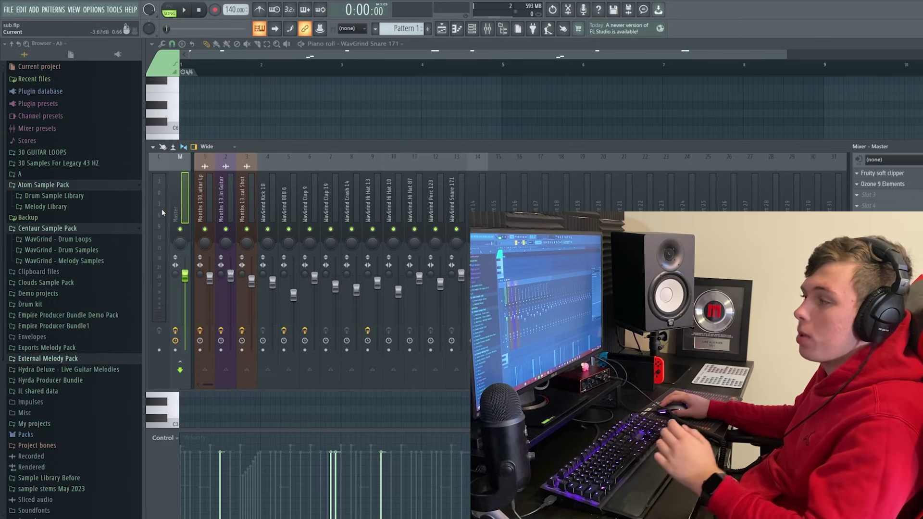